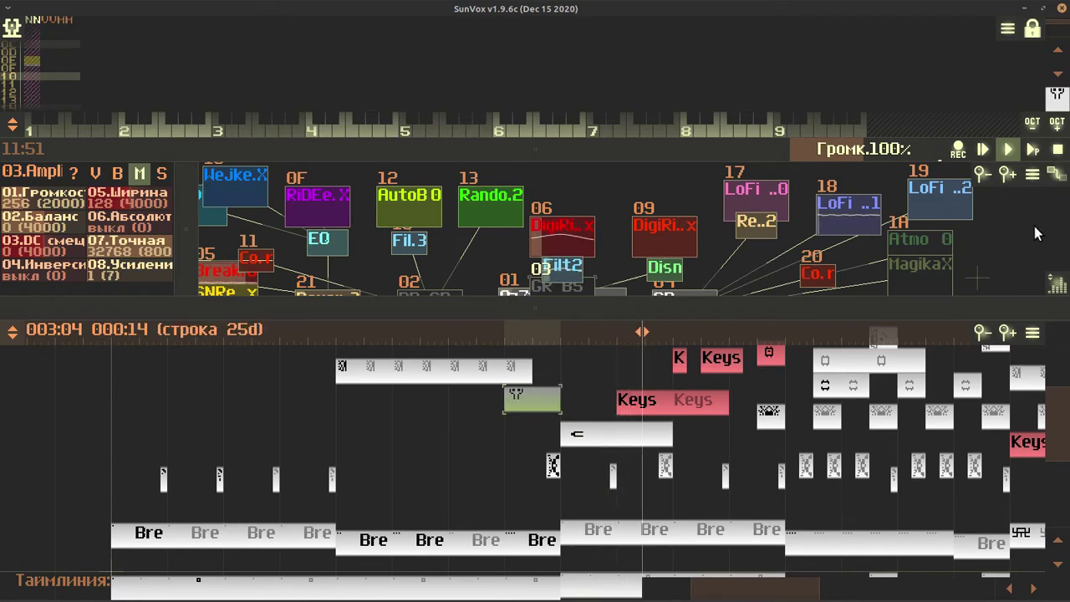
Unmute the DR GR and GR BS amplifier modules
{"action": "left_click_drag", "start_coordinate": [1030, 229], "coordinate": [933, 281]}
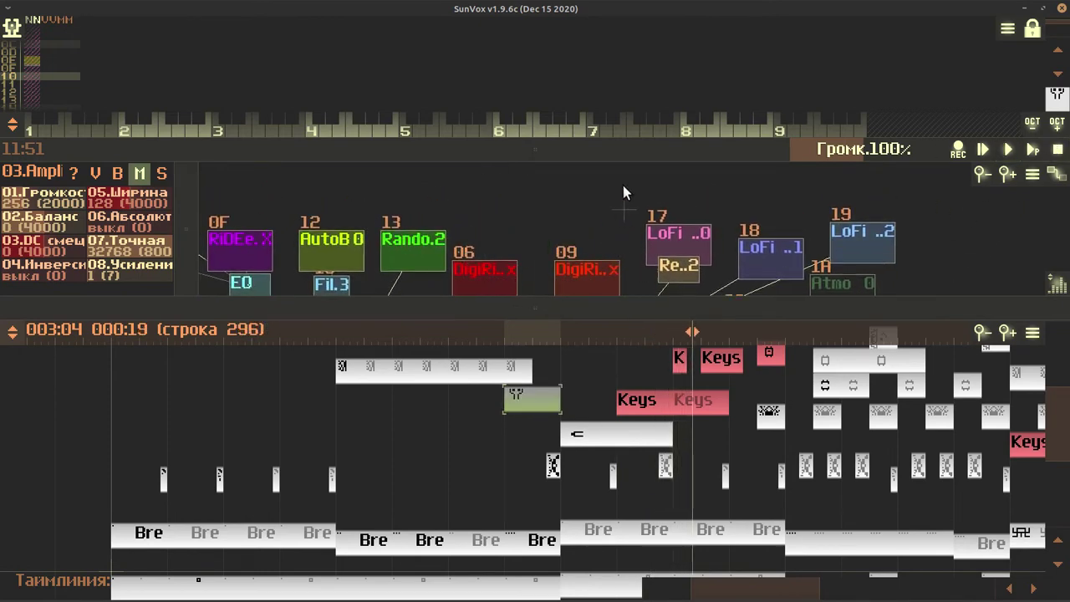
{"action": "left_click", "coordinate": [393, 239]}
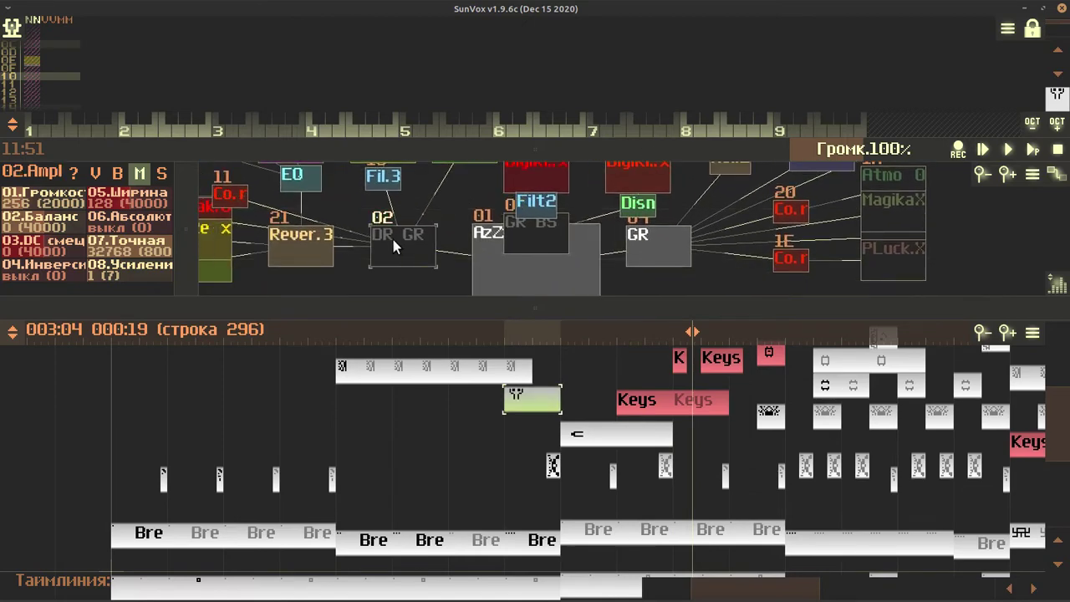
{"action": "left_click", "coordinate": [158, 174]}
{"action": "left_click", "coordinate": [160, 173]}
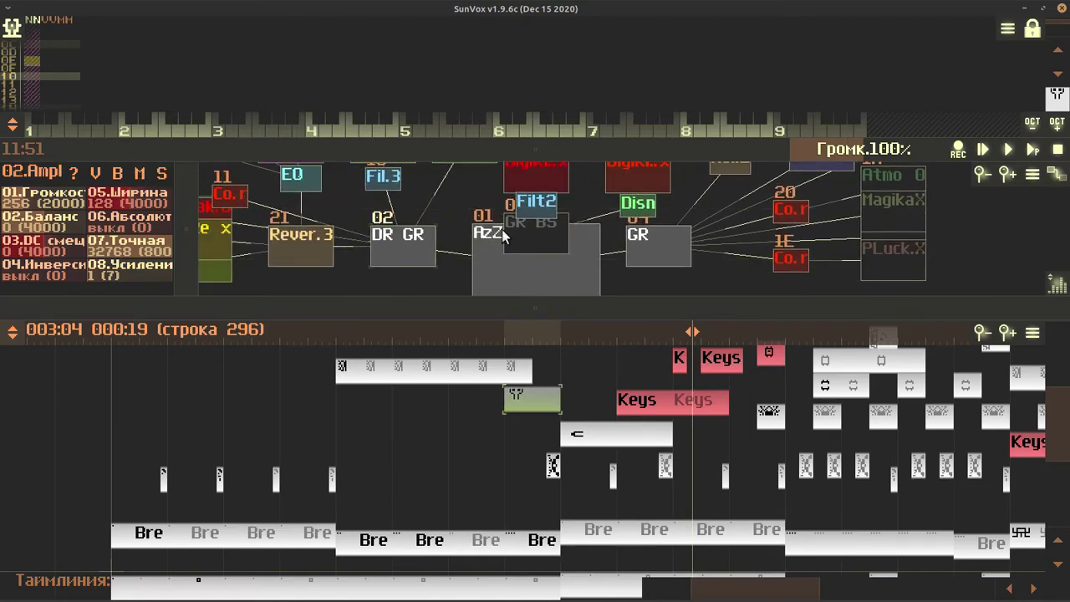
{"action": "left_click", "coordinate": [140, 174]}
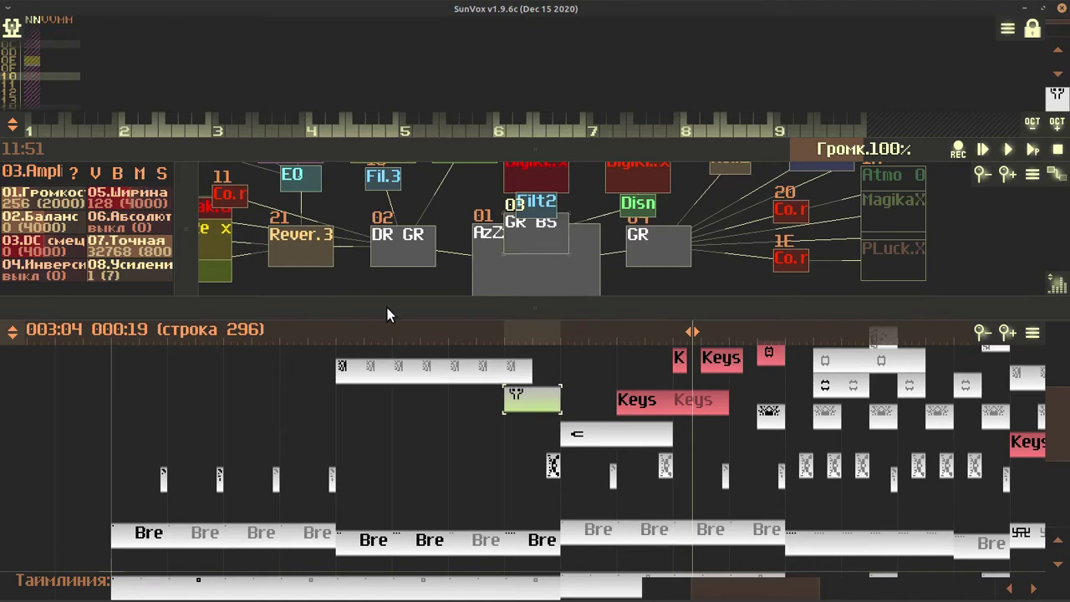
Play back the song from an earlier point on the timeline and stop it
{"action": "left_click", "coordinate": [447, 329]}
{"action": "key", "text": "space"}
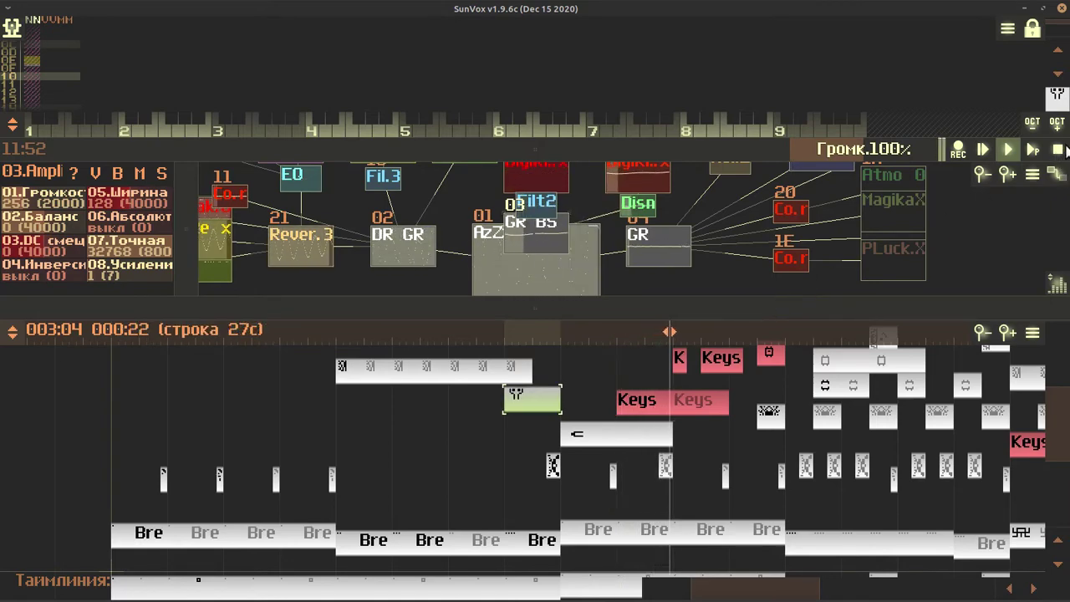
{"action": "left_click", "coordinate": [1057, 149]}
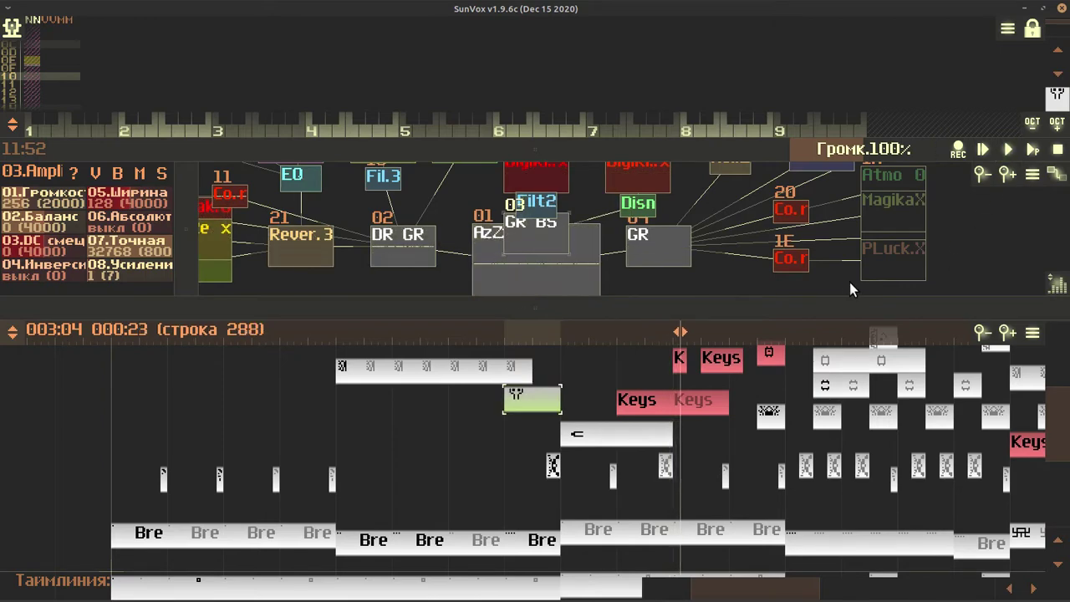
Enlarge the module view and mute the Rando.2 MetaModule connected to DR GR
{"action": "left_click_drag", "start_coordinate": [820, 307], "coordinate": [772, 426]}
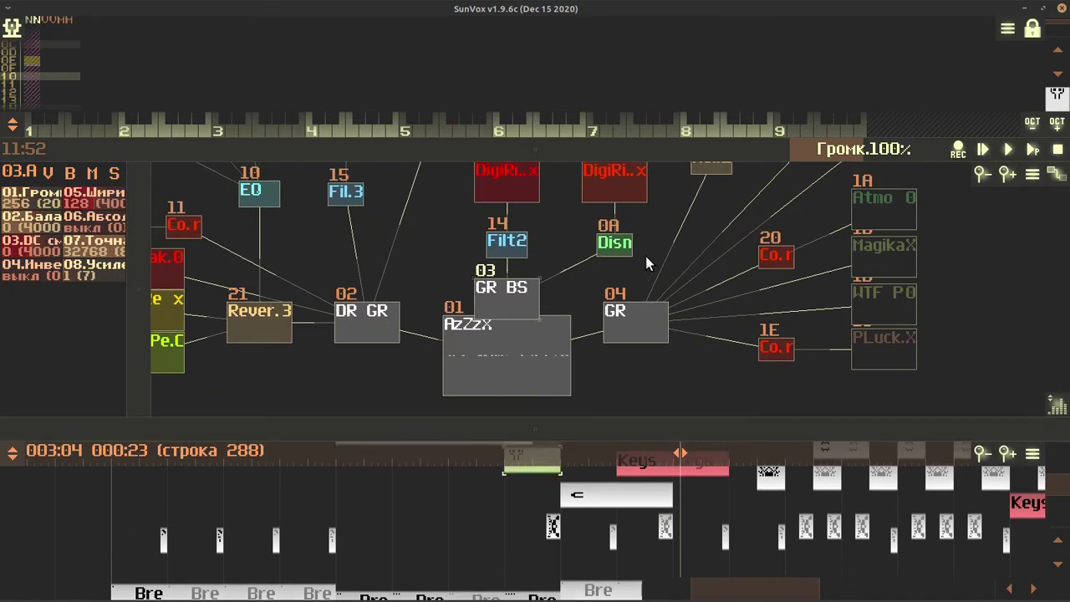
{"action": "left_click_drag", "start_coordinate": [646, 219], "coordinate": [662, 306]}
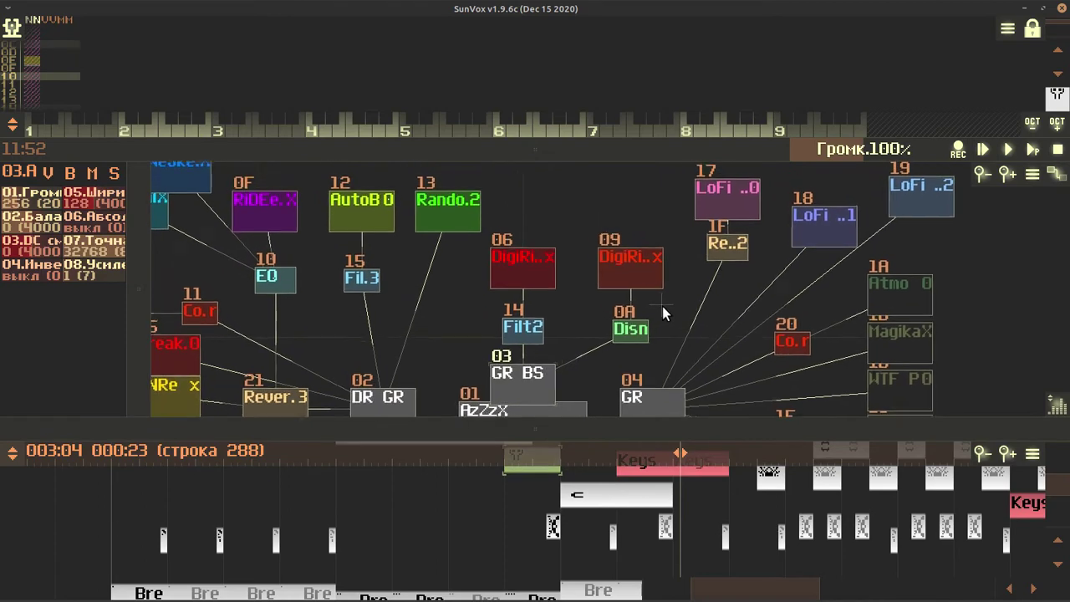
{"action": "left_click", "coordinate": [451, 231]}
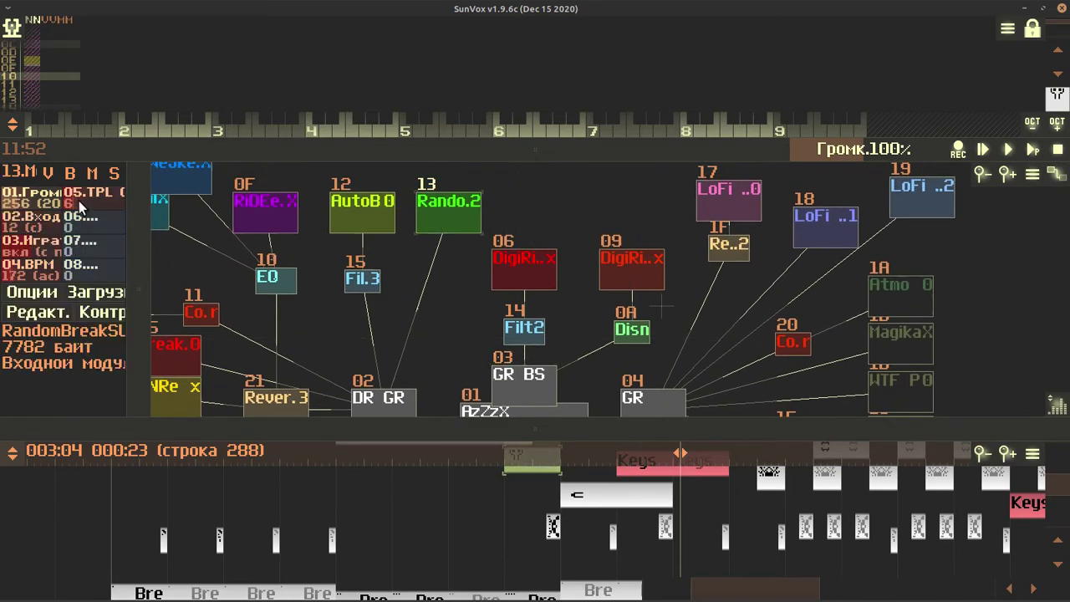
{"action": "left_click", "coordinate": [91, 174]}
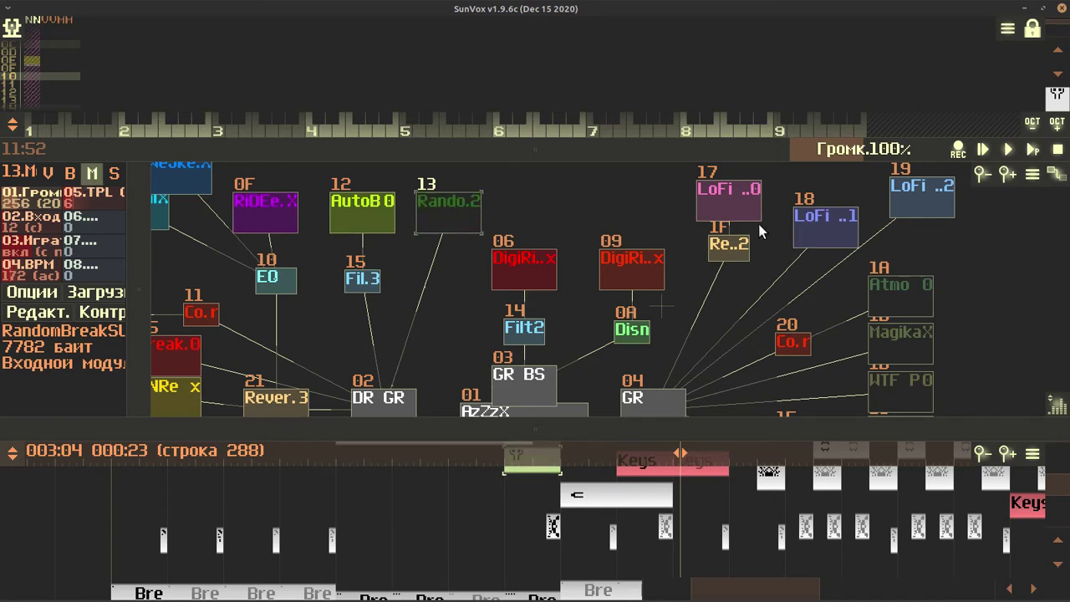
Open the LoFi Synth 2102 00 MetaModule (17) for editing its internal modules
{"action": "left_click", "coordinate": [714, 205]}
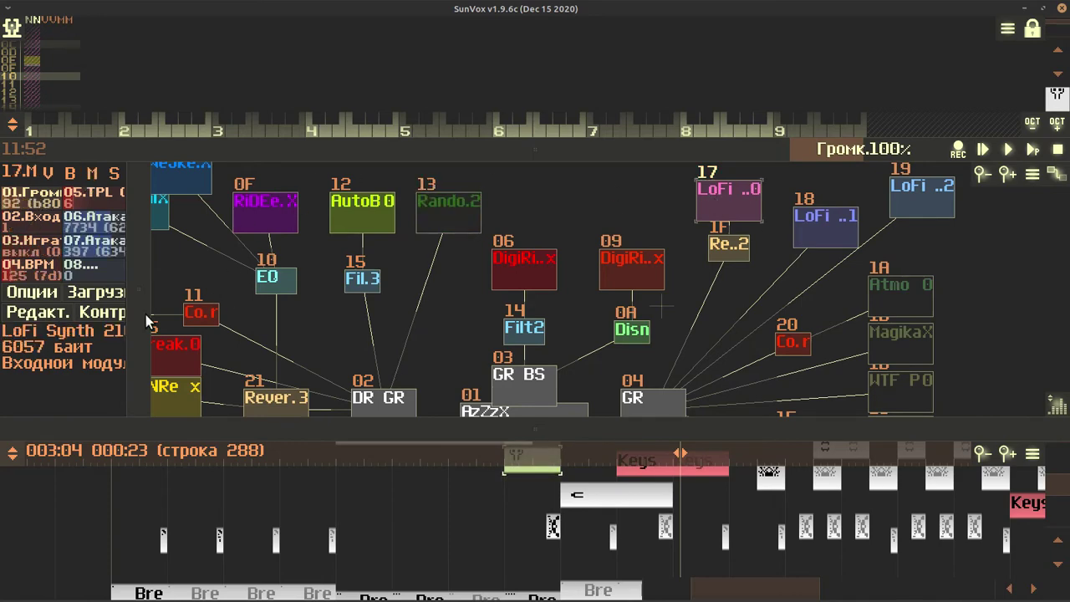
{"action": "left_click_drag", "start_coordinate": [147, 316], "coordinate": [186, 300]}
{"action": "left_click", "coordinate": [60, 295]}
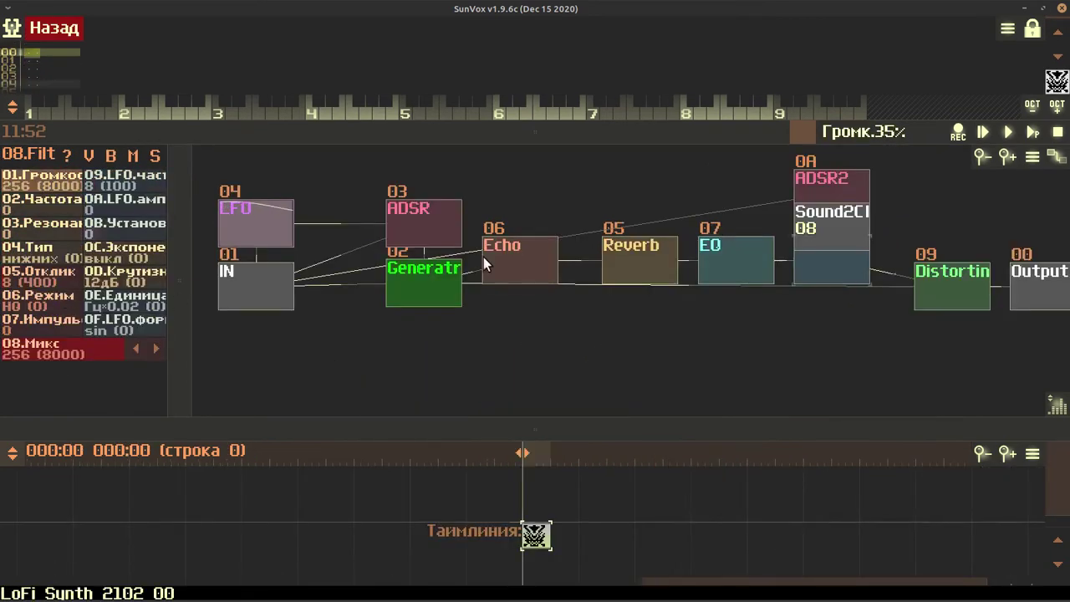
Play a test note through the IN module and show the Generator's controllers in a wider controller area
{"action": "left_click", "coordinate": [261, 286]}
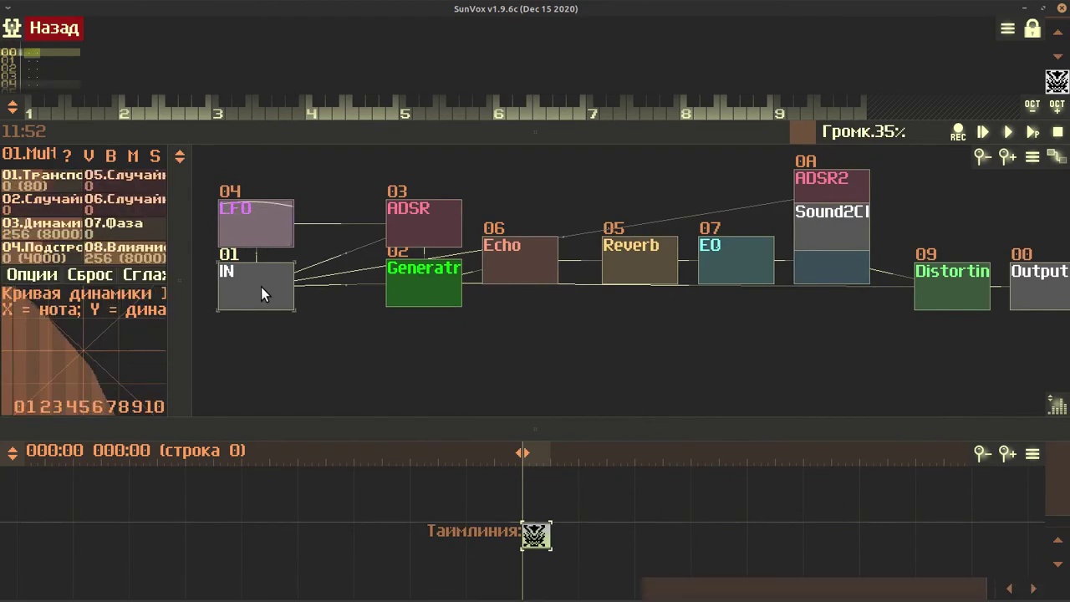
{"action": "key", "text": "z"}
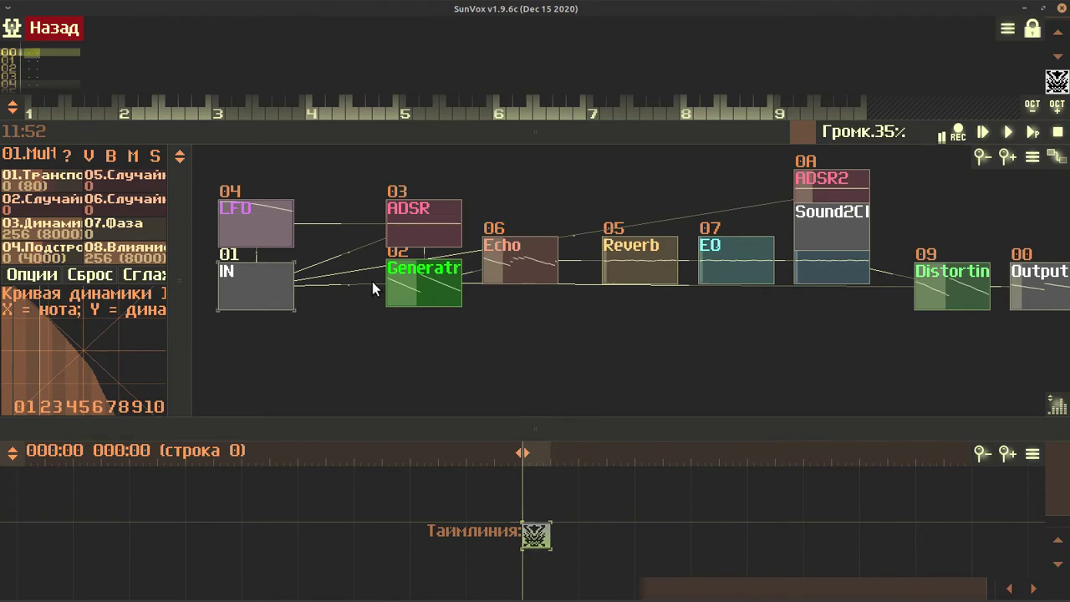
{"action": "left_click", "coordinate": [422, 295]}
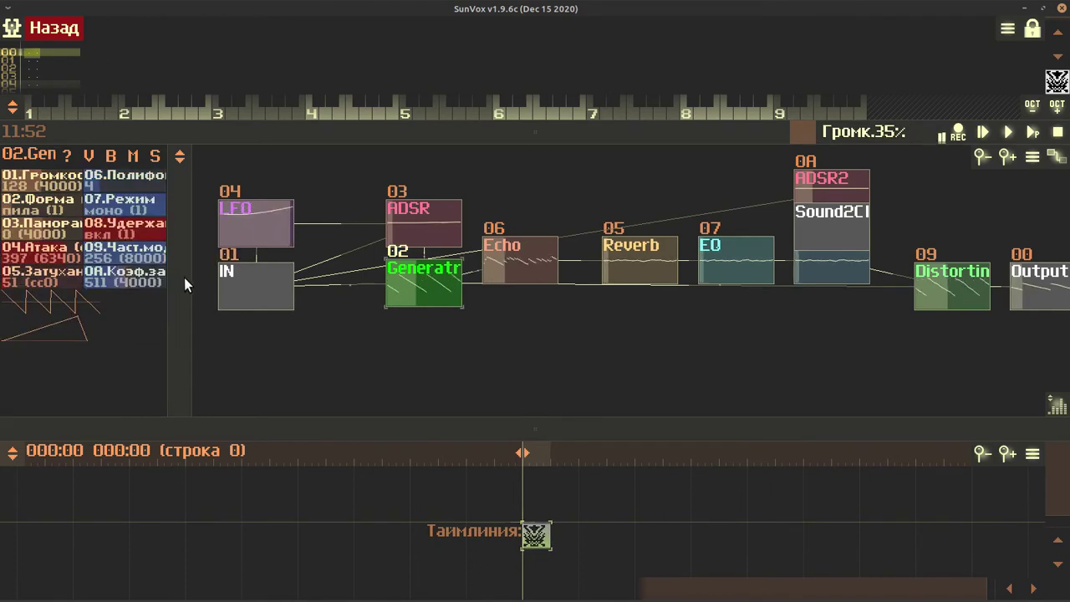
{"action": "left_click_drag", "start_coordinate": [186, 277], "coordinate": [346, 274]}
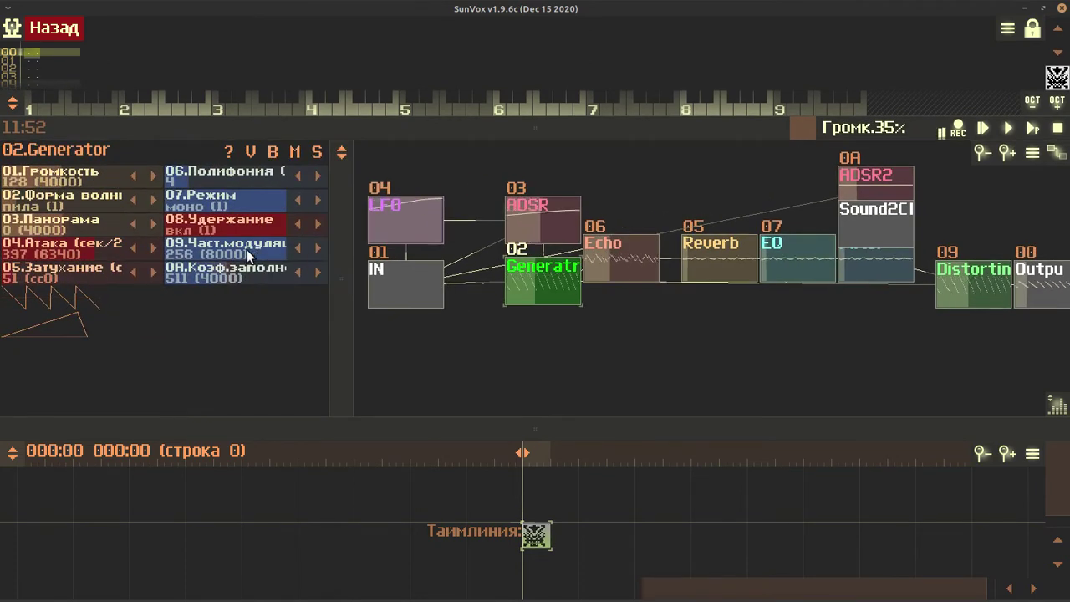
Examine the Generator's frequency modulation controller and the IN MultiSynth's dynamics curve while auditioning the sound
{"action": "left_click_drag", "start_coordinate": [234, 254], "coordinate": [298, 238]}
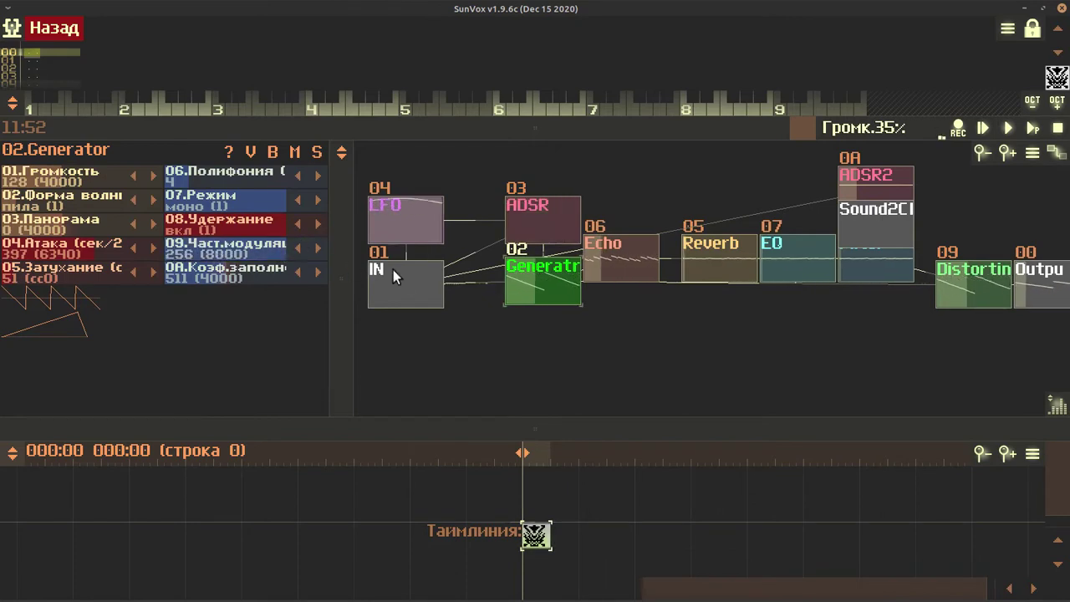
{"action": "left_click", "coordinate": [398, 293]}
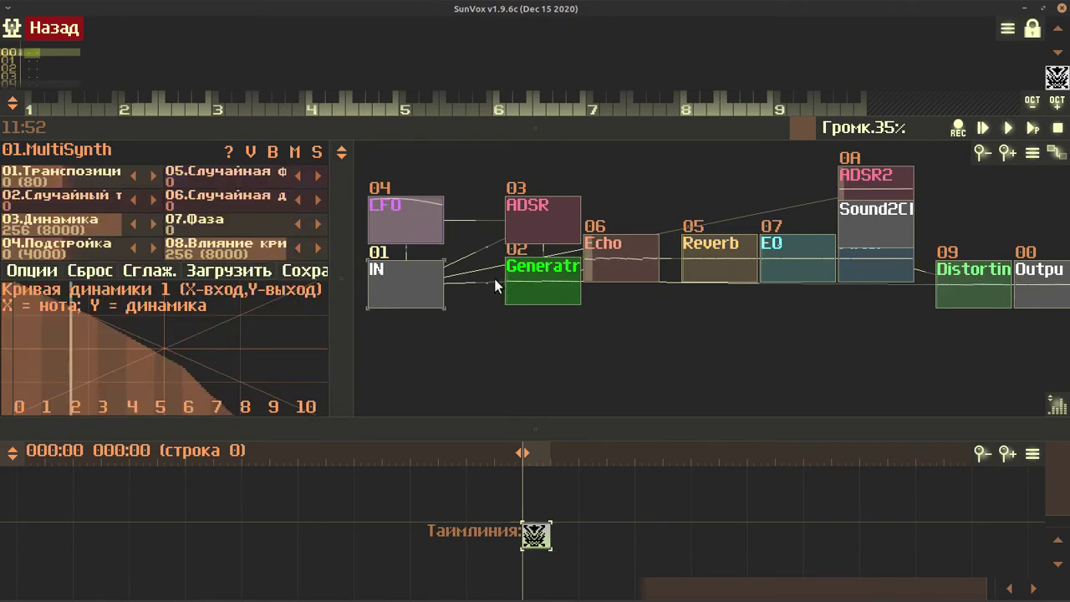
{"action": "left_click", "coordinate": [522, 283]}
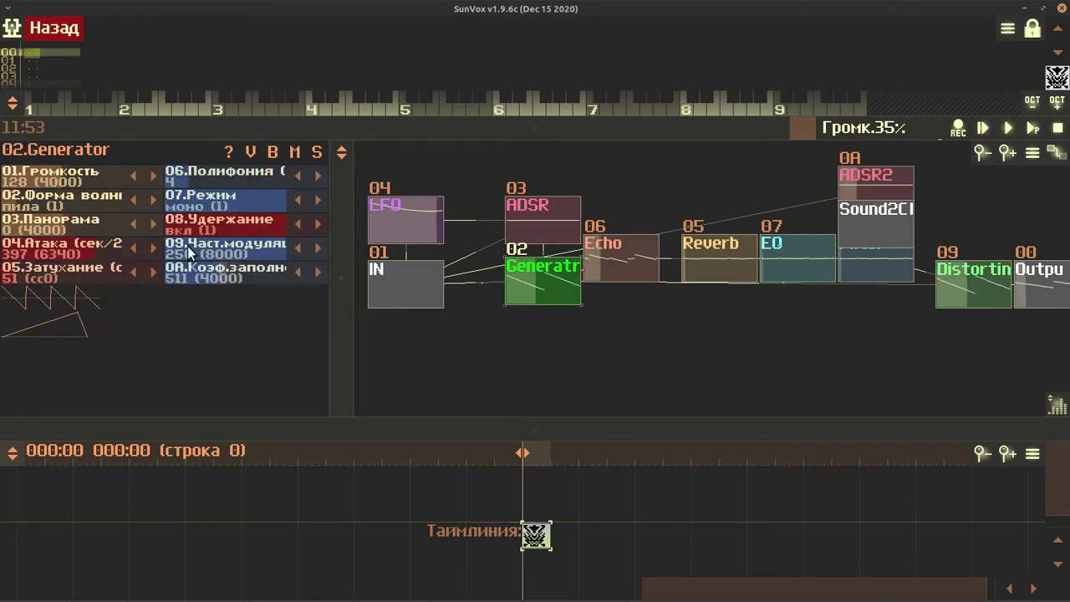
{"action": "left_click_drag", "start_coordinate": [183, 248], "coordinate": [276, 247]}
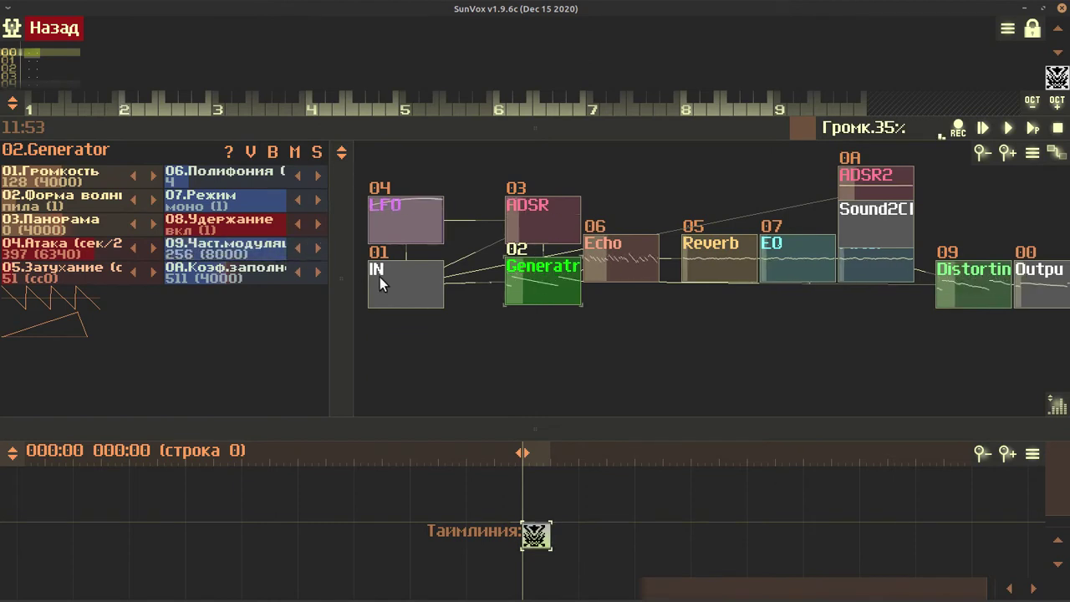
{"action": "left_click", "coordinate": [414, 287]}
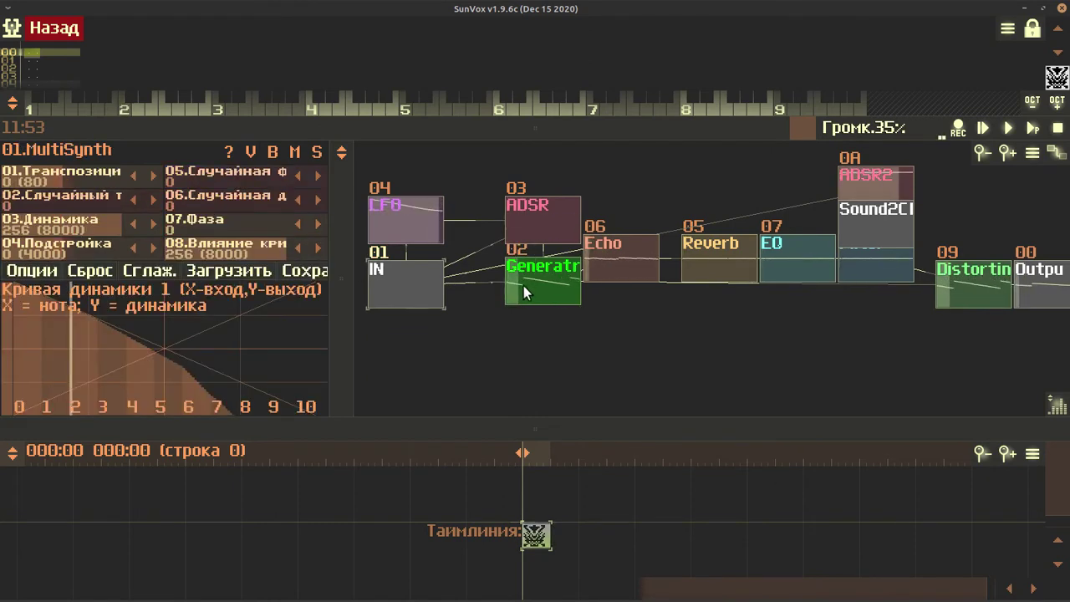
Review the controllers of the synth's ADSR, Generator, Echo, Reverb, EQ, ADSR2, Sound2Ctl and Filter modules in signal-chain order
{"action": "left_click_drag", "start_coordinate": [769, 349], "coordinate": [744, 352]}
{"action": "scroll", "coordinate": [746, 350], "scroll_direction": "down", "scroll_amount": 1}
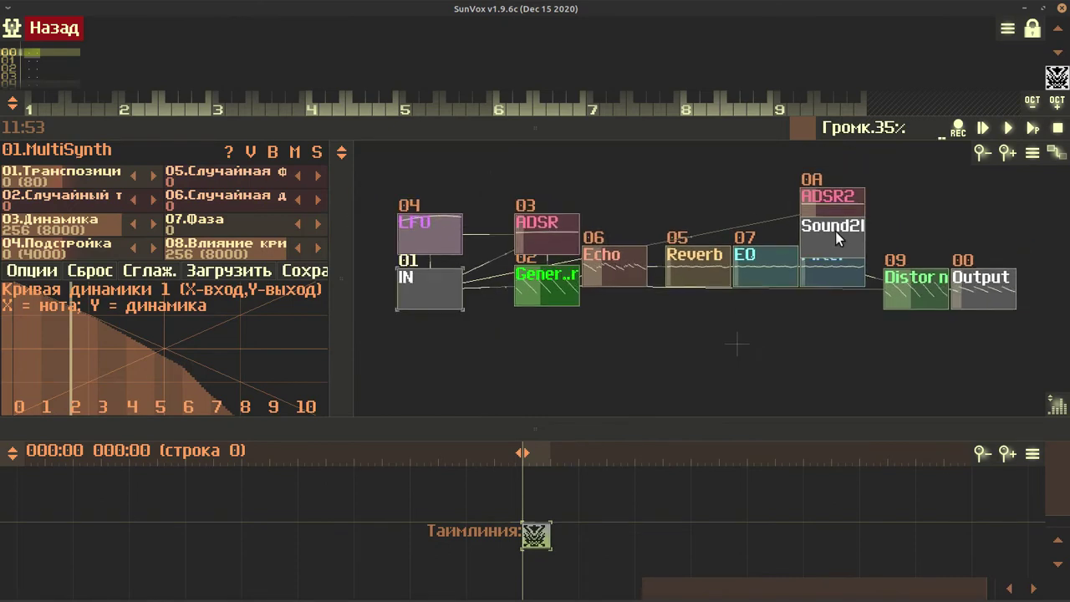
{"action": "left_click", "coordinate": [541, 241]}
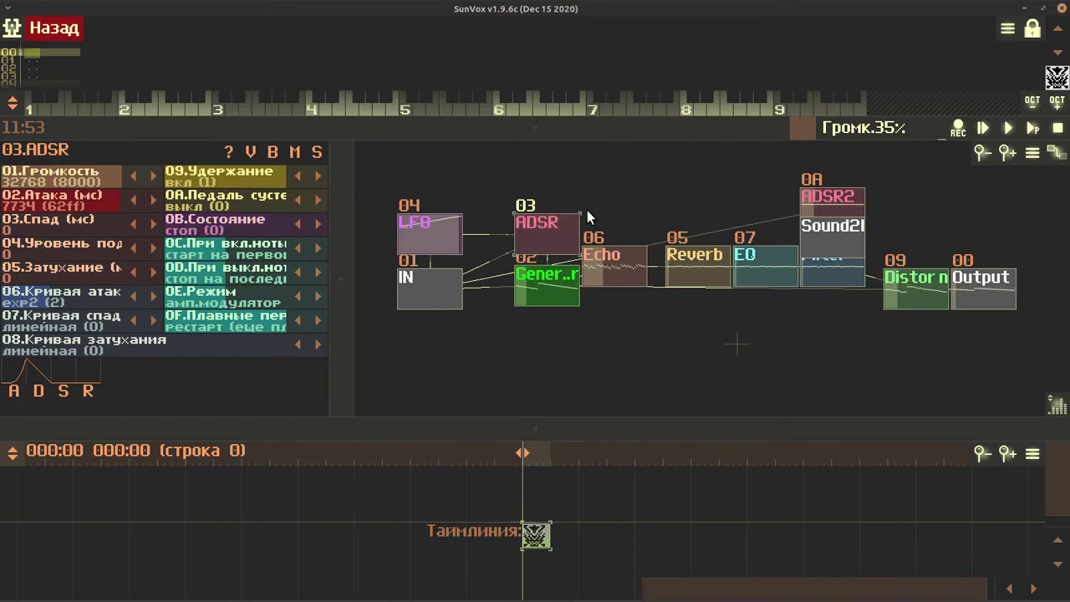
{"action": "left_click", "coordinate": [541, 280]}
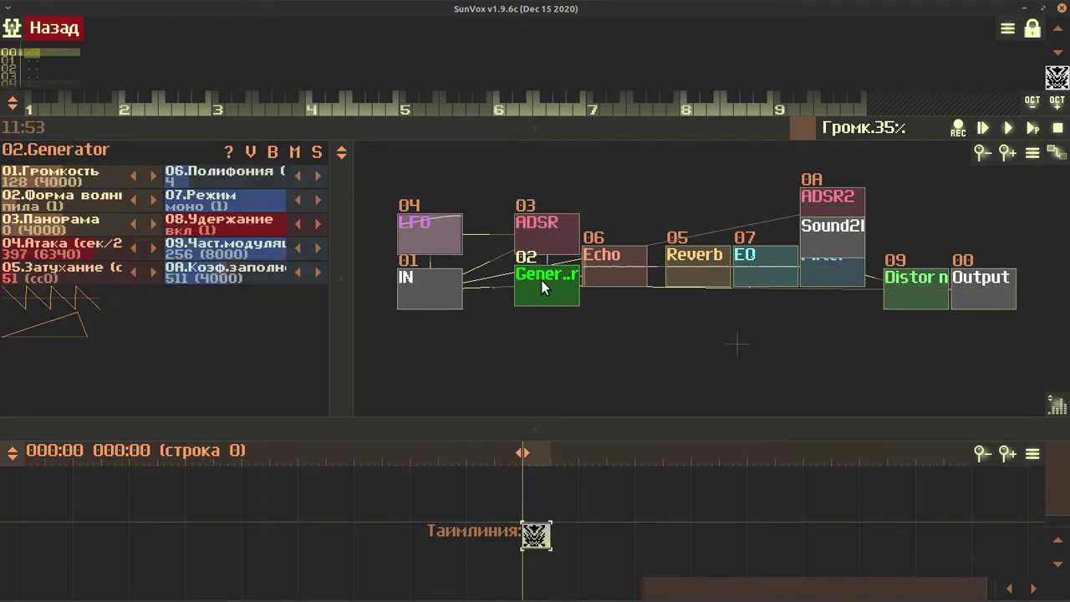
{"action": "left_click", "coordinate": [605, 272]}
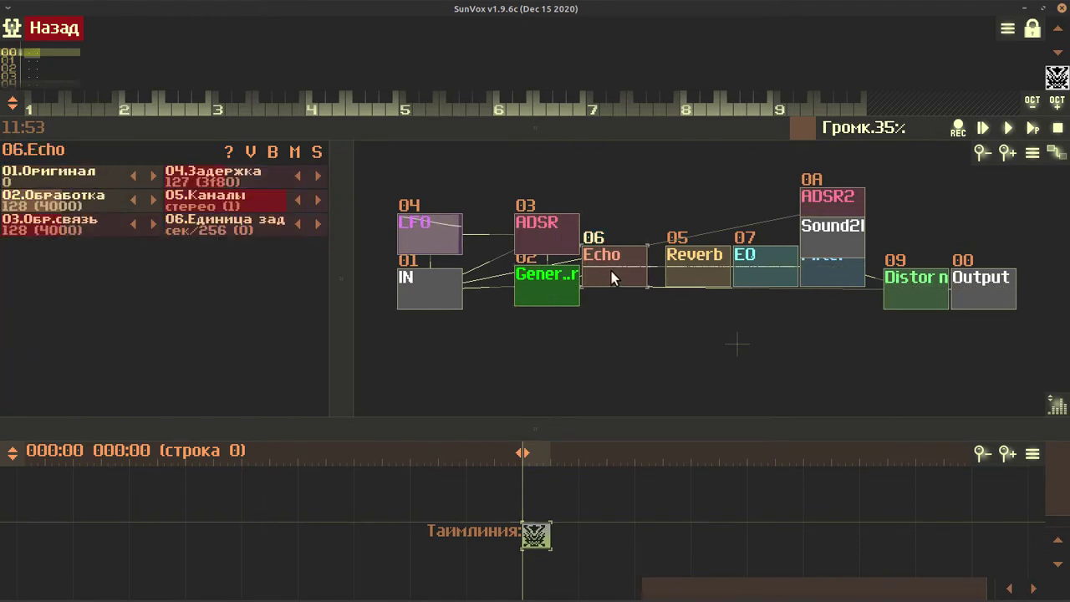
{"action": "left_click", "coordinate": [687, 265]}
{"action": "left_click", "coordinate": [766, 266]}
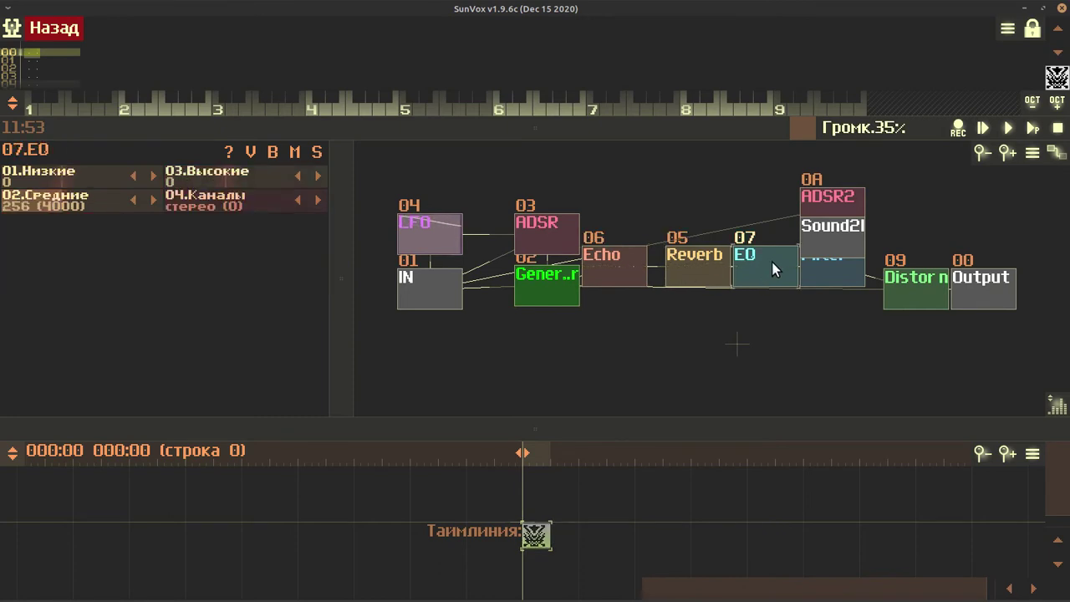
{"action": "left_click", "coordinate": [824, 198]}
{"action": "left_click", "coordinate": [834, 229]}
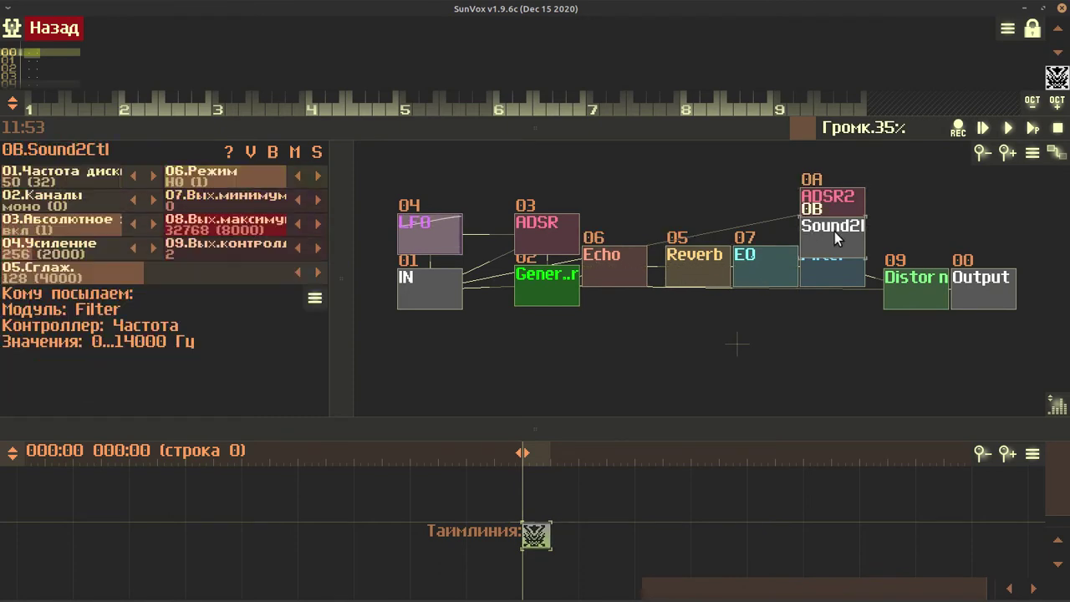
{"action": "left_click", "coordinate": [834, 276]}
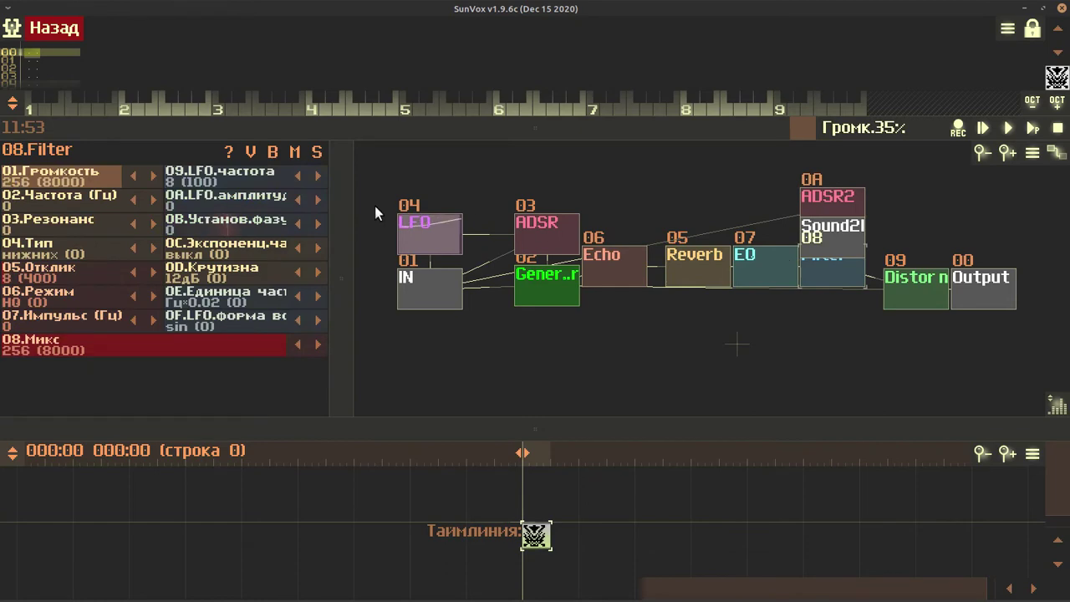
Return to the main project and open the LoFi Synth 2102 01 MetaModule (18) for editing
{"action": "left_click", "coordinate": [54, 30]}
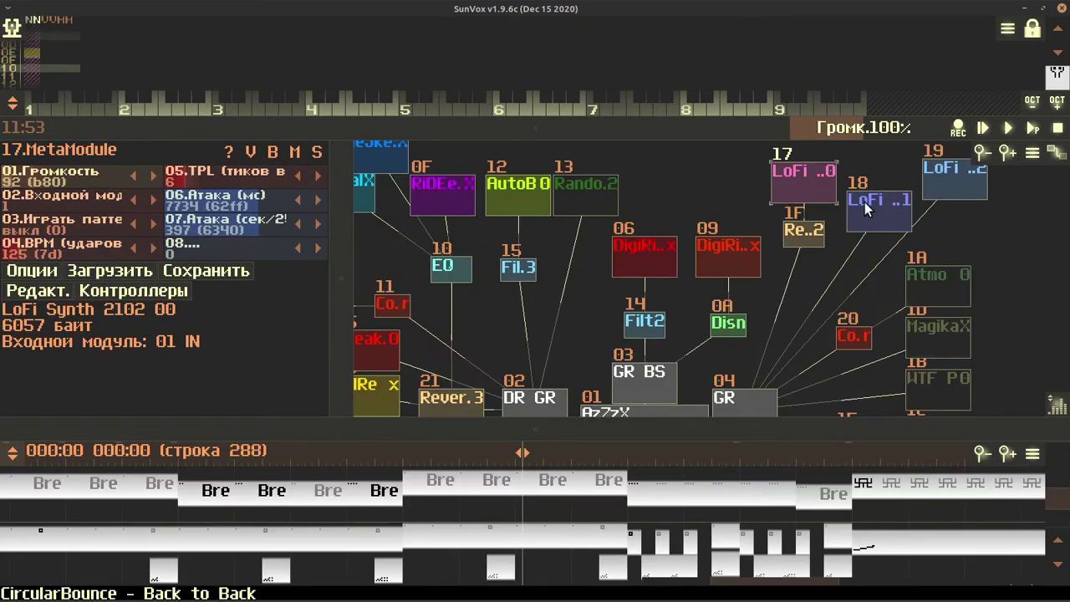
{"action": "left_click", "coordinate": [869, 206]}
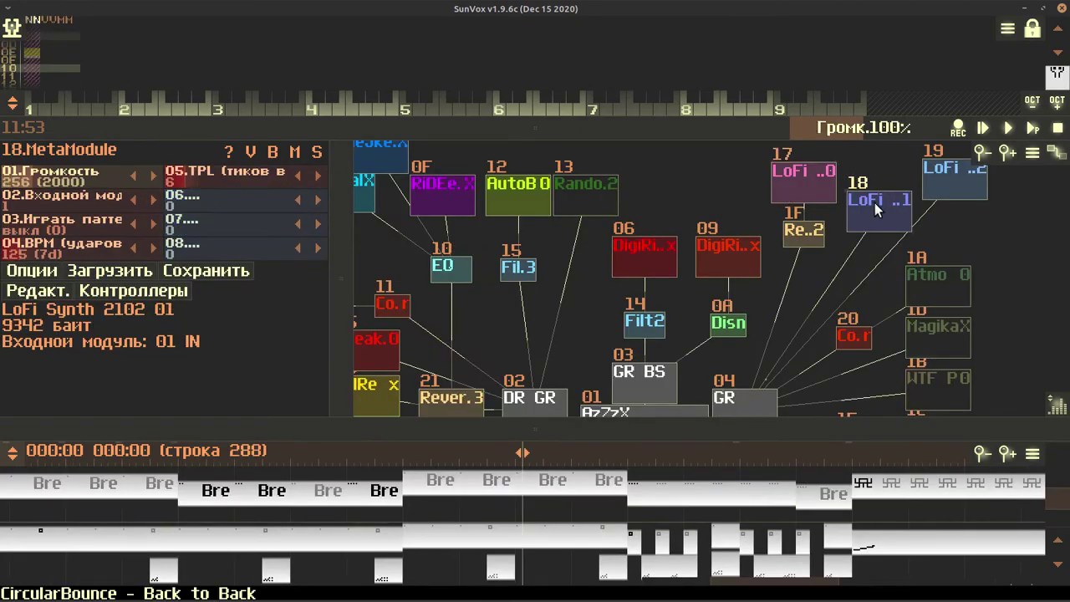
{"action": "left_click", "coordinate": [43, 294]}
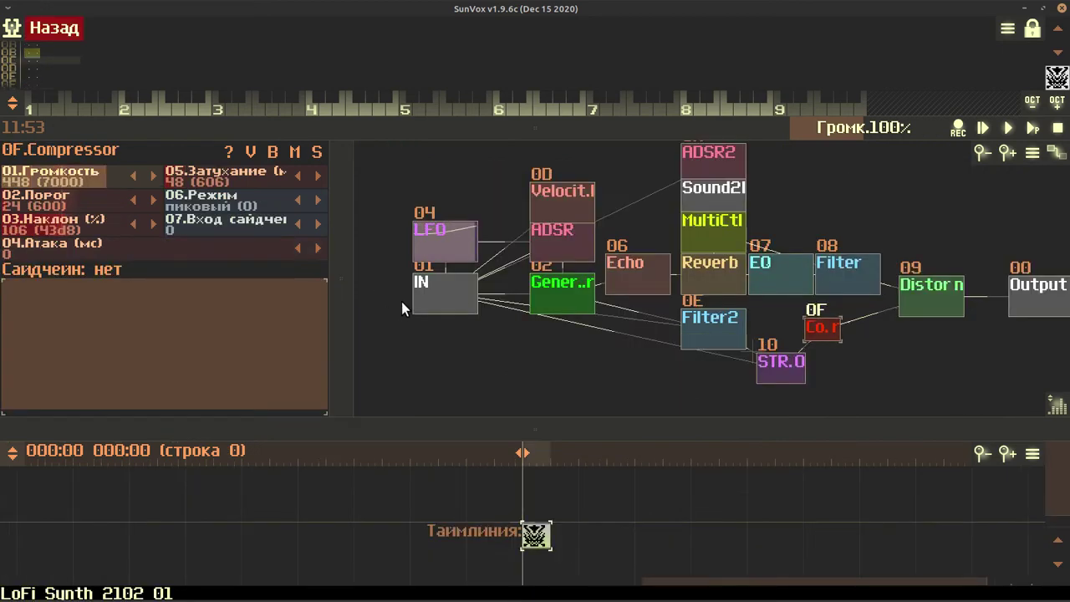
Audition the synth through the IN module and examine the ADSR module's attack and decay controllers
{"action": "left_click", "coordinate": [461, 287]}
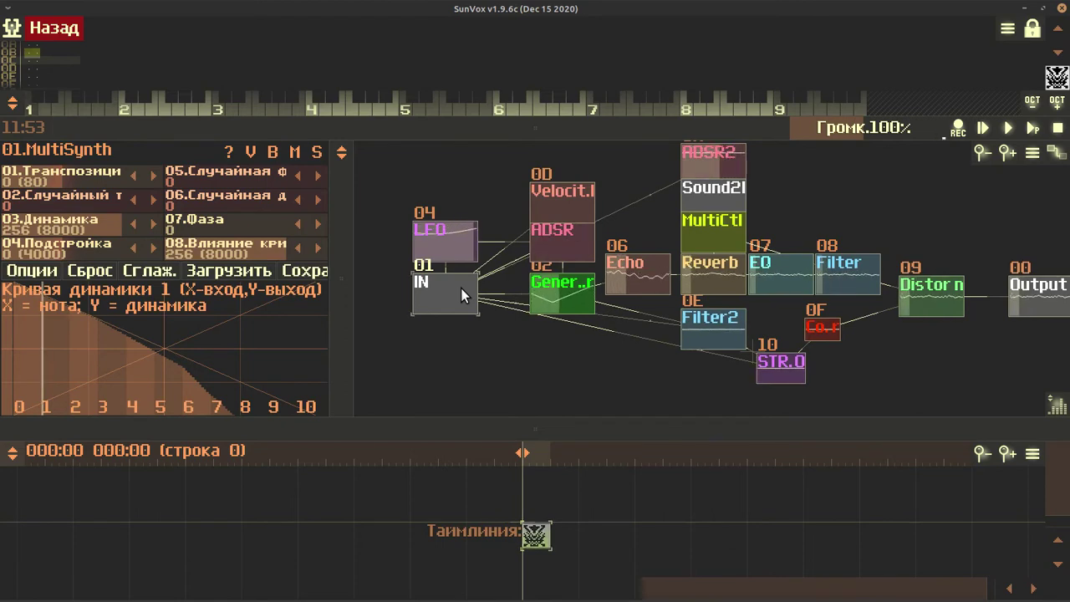
{"action": "left_click", "coordinate": [543, 245]}
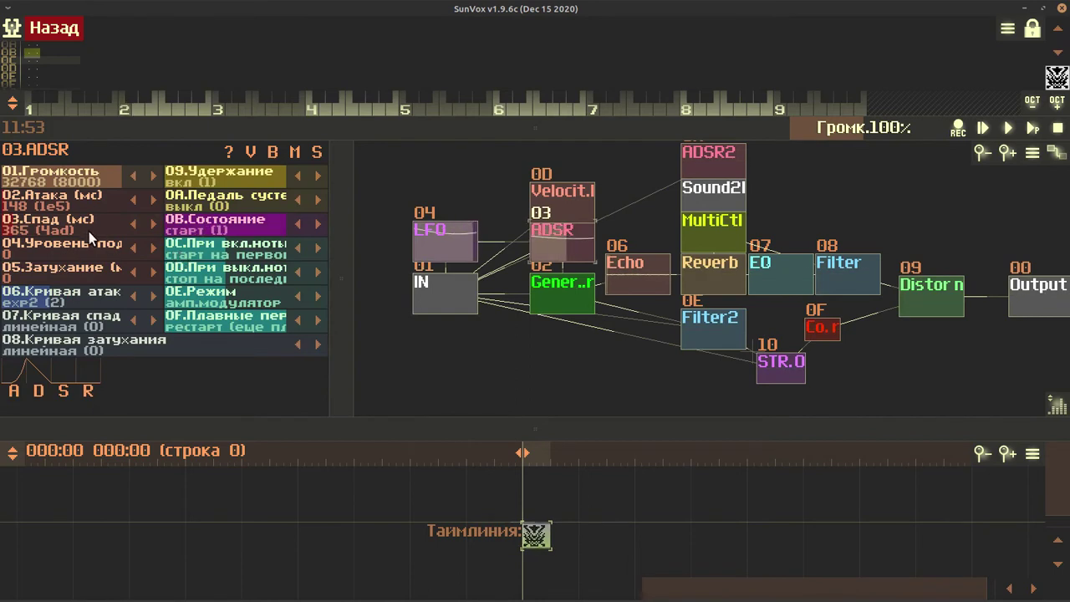
{"action": "left_click", "coordinate": [460, 290]}
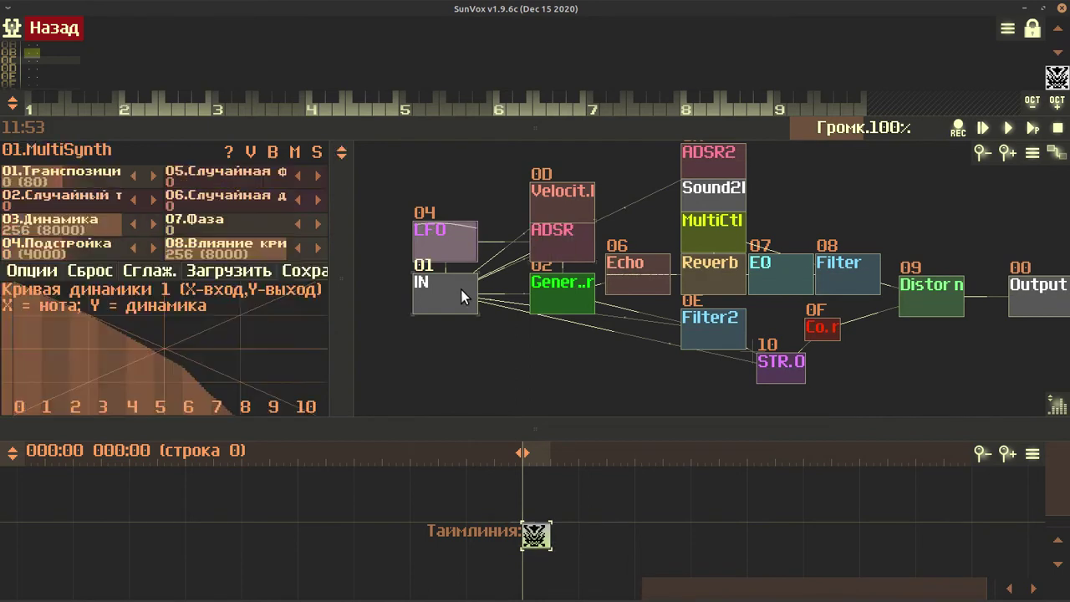
Lower the Generator's frequency modulation to 67, audition the sound through IN, and restore the modulation to 256
{"action": "left_click", "coordinate": [561, 288]}
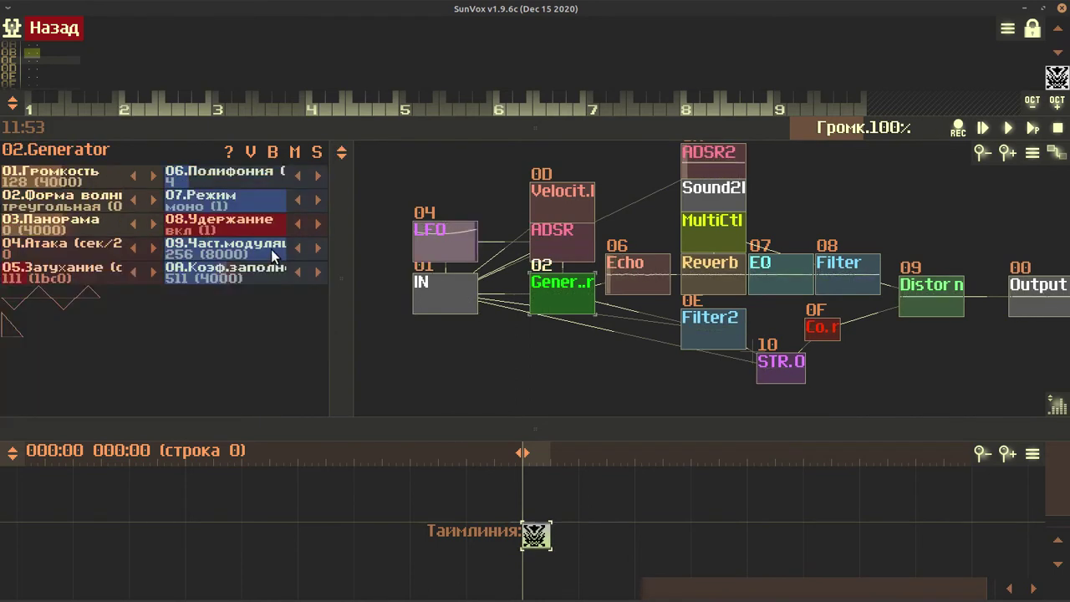
{"action": "left_click_drag", "start_coordinate": [272, 250], "coordinate": [182, 251]}
{"action": "left_click", "coordinate": [443, 289]}
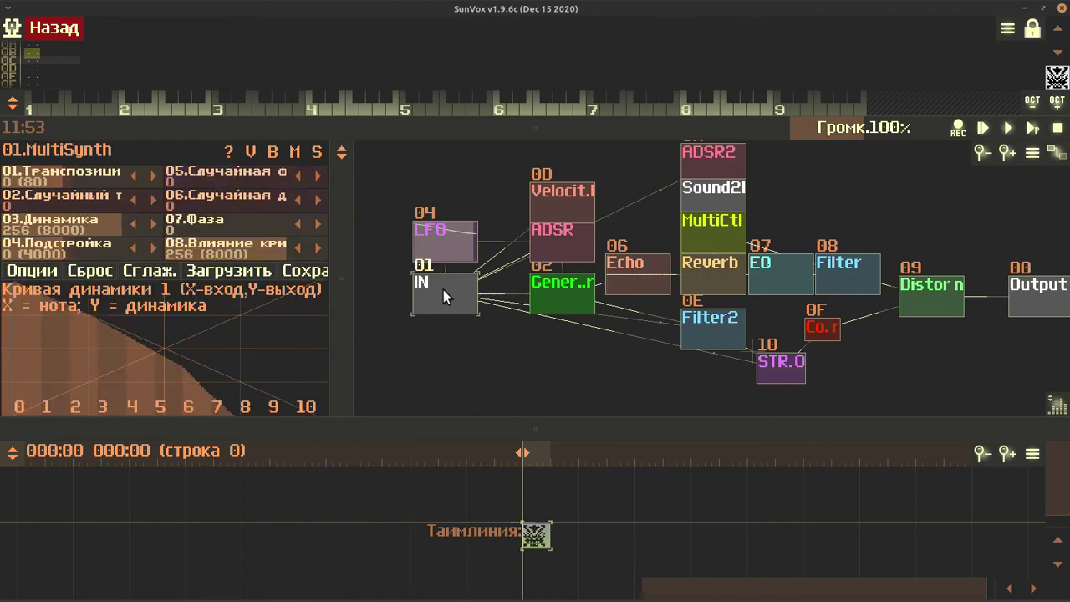
{"action": "left_click", "coordinate": [561, 289]}
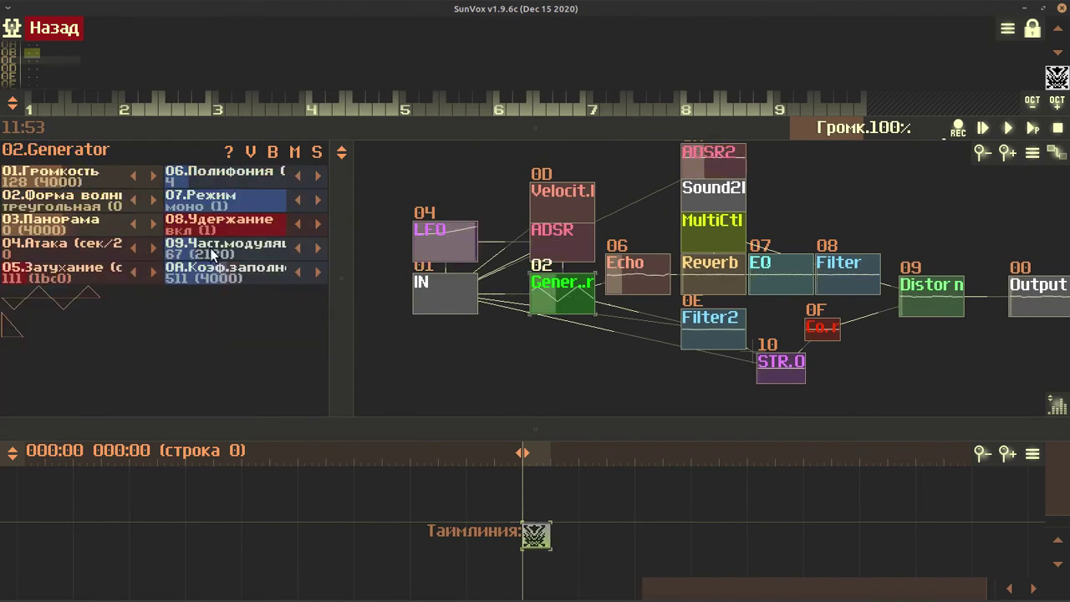
{"action": "left_click_drag", "start_coordinate": [209, 249], "coordinate": [331, 247]}
{"action": "left_click", "coordinate": [446, 287]}
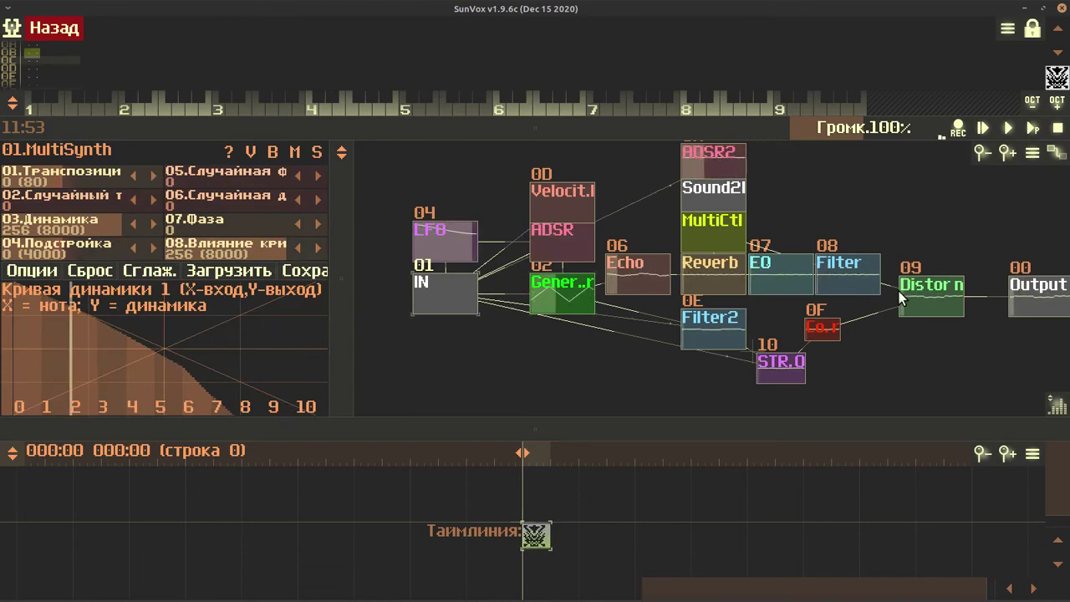
Return to the main project and open the LoFi Synth 2102 02 MetaModule (19) for editing
{"action": "left_click", "coordinate": [34, 31]}
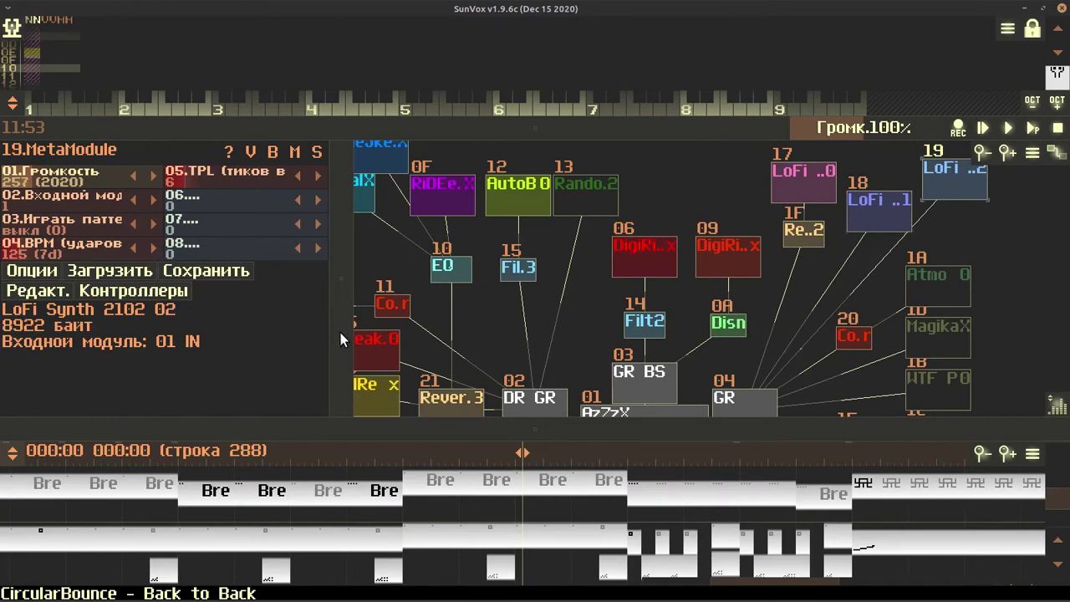
{"action": "left_click", "coordinate": [38, 297]}
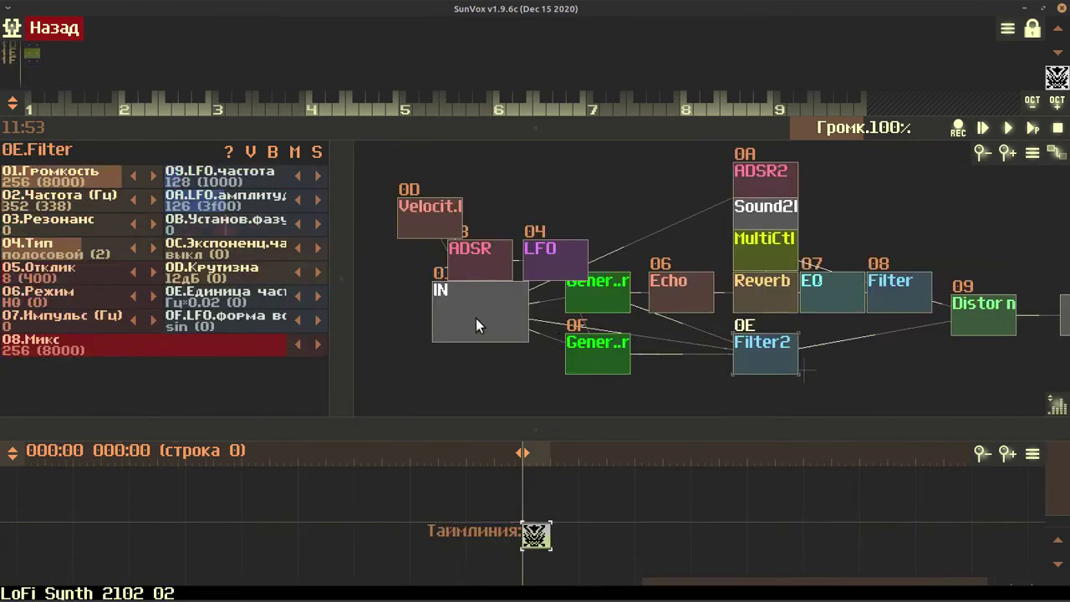
Play a test note through the IN module and compare the controllers of Generators 02 and 0F
{"action": "left_click", "coordinate": [477, 322]}
{"action": "key", "text": "z"}
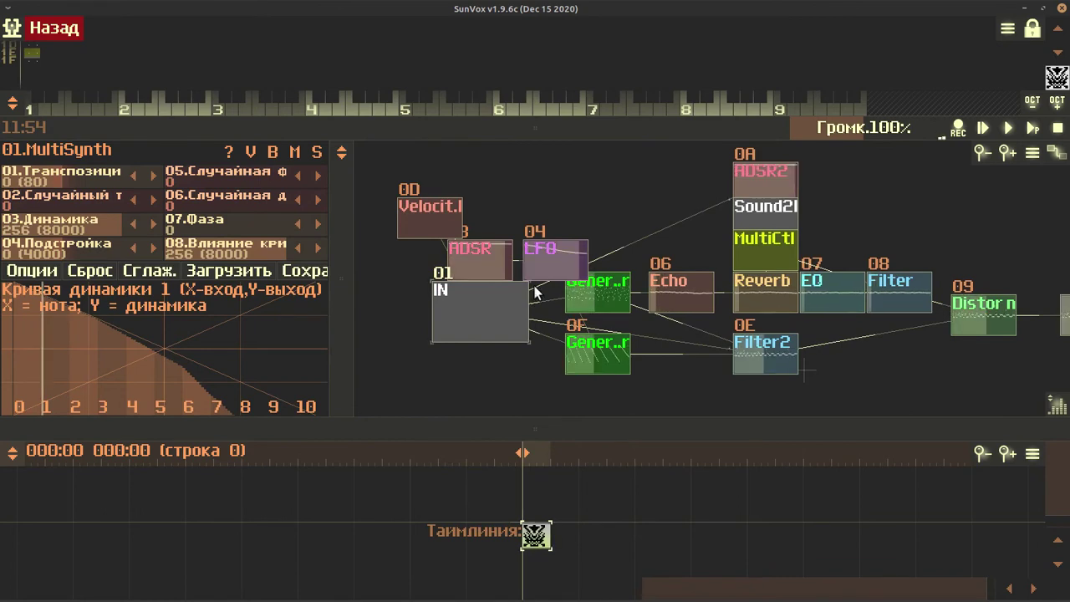
{"action": "left_click", "coordinate": [603, 303]}
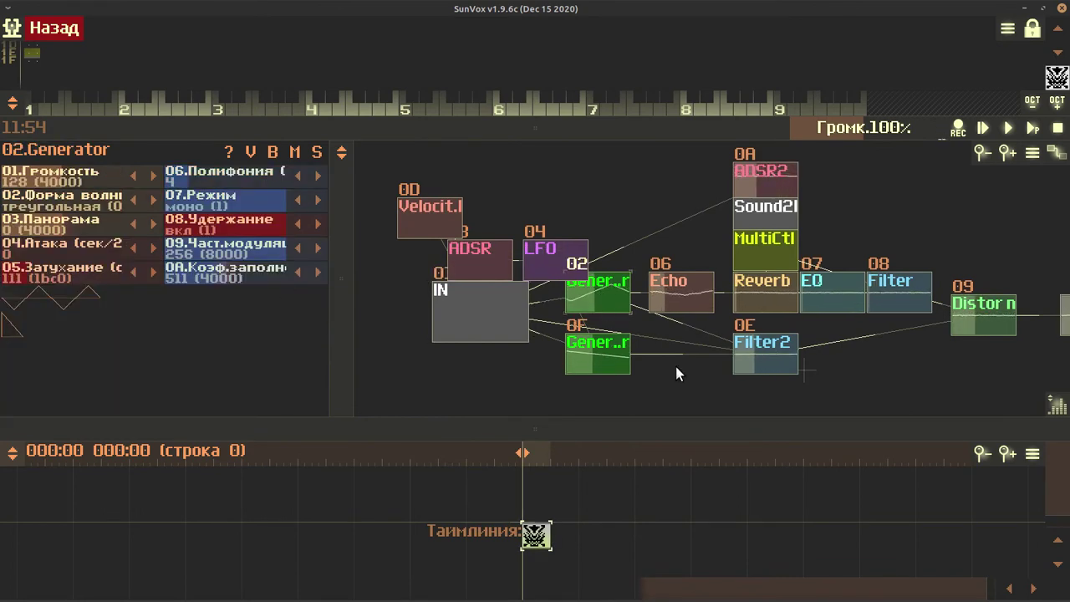
{"action": "left_click", "coordinate": [588, 350]}
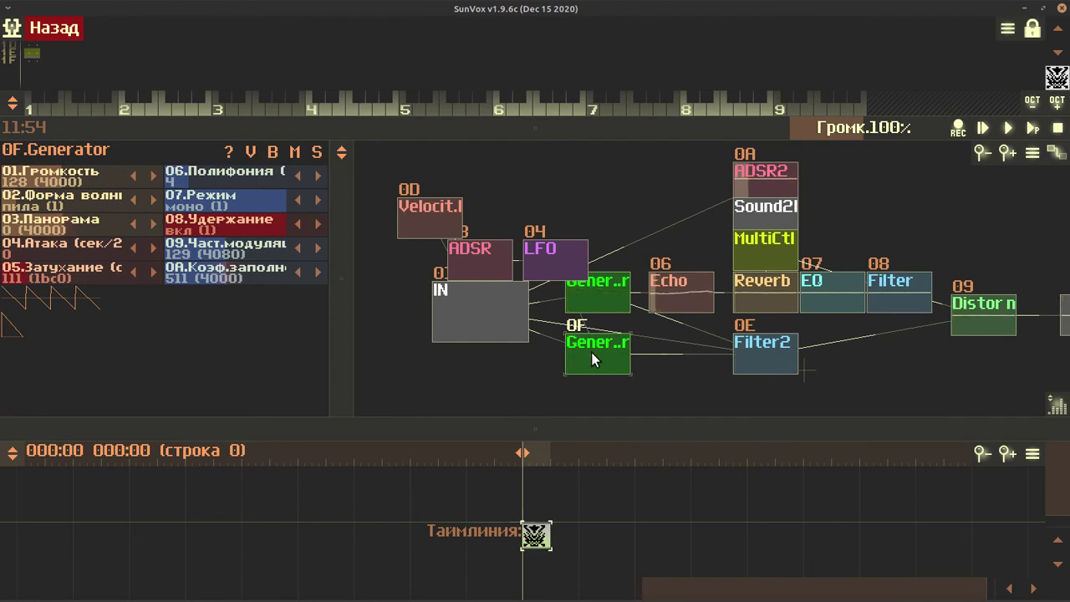
Audition the synth through IN with Generator 02's frequency modulation lowered to 99 and again with it restored to 256
{"action": "left_click", "coordinate": [614, 293]}
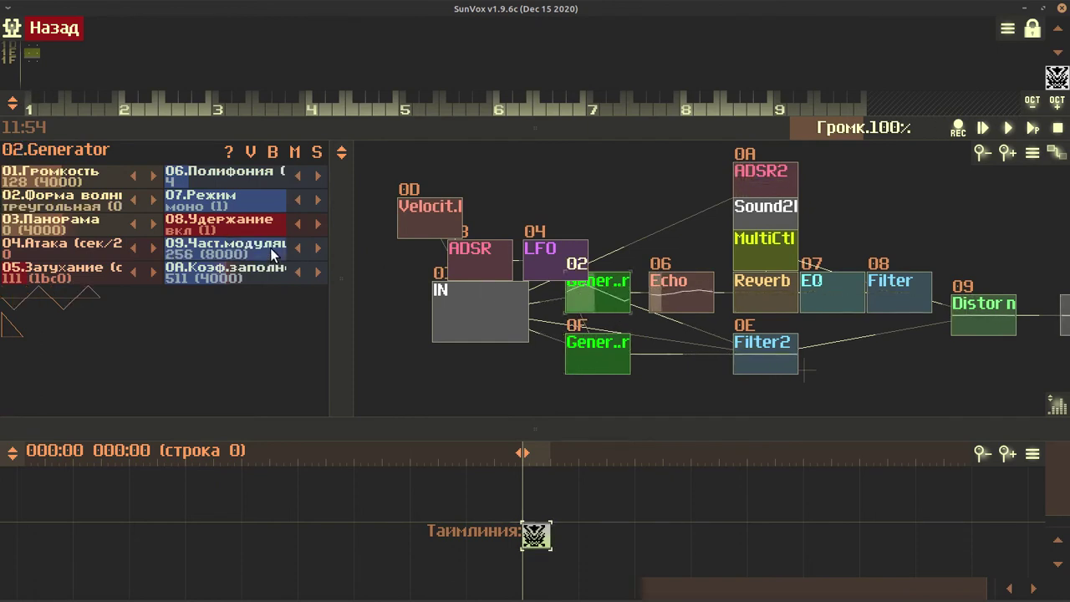
{"action": "left_click_drag", "start_coordinate": [271, 255], "coordinate": [213, 255]}
{"action": "left_click", "coordinate": [477, 320]}
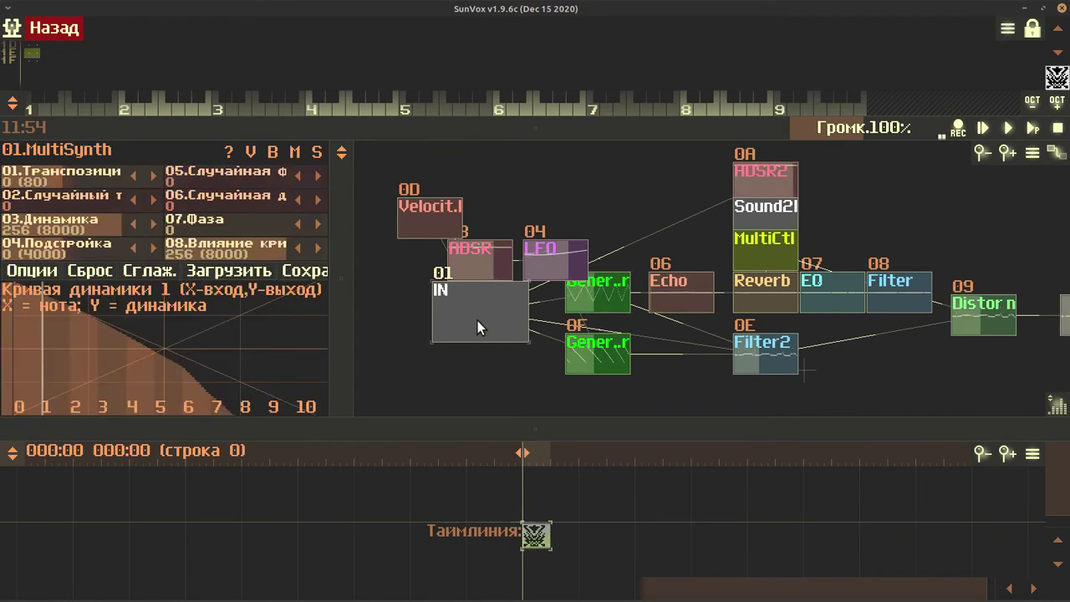
{"action": "left_click", "coordinate": [586, 308]}
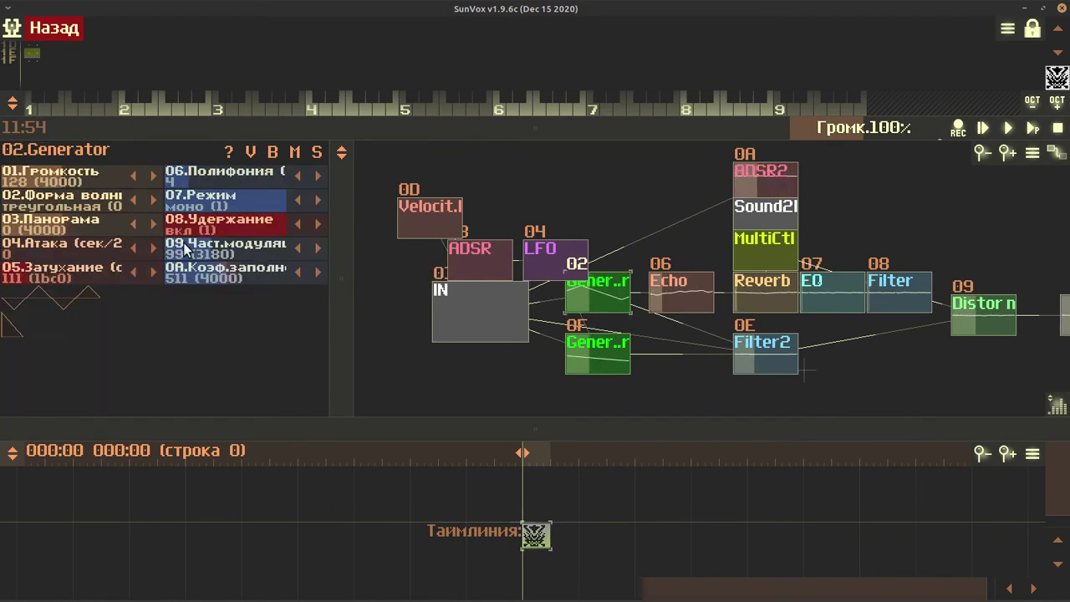
{"action": "left_click", "coordinate": [488, 306]}
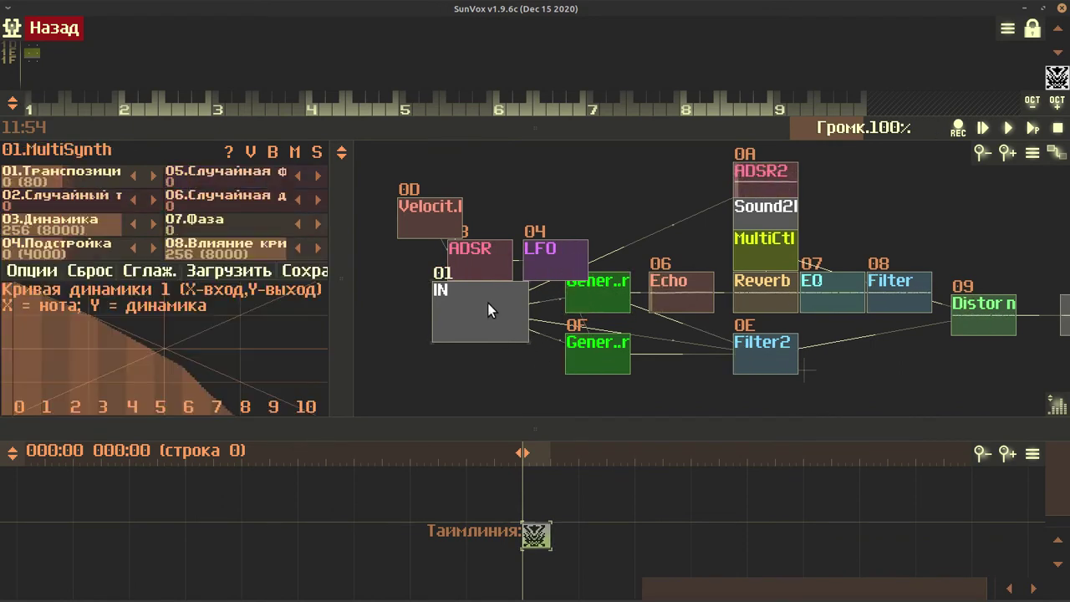
{"action": "left_click", "coordinate": [615, 295]}
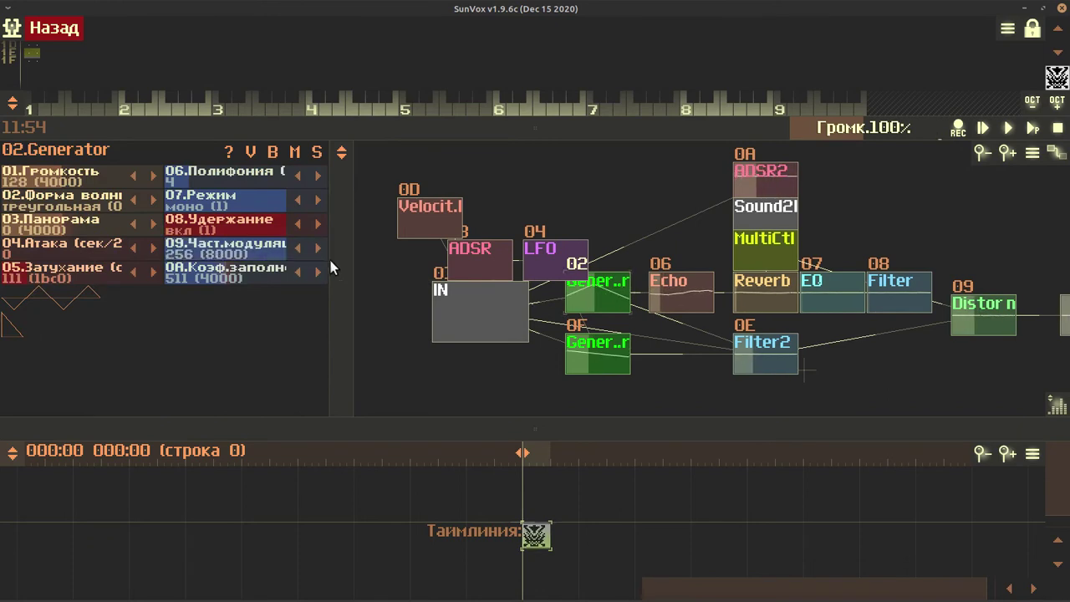
{"action": "left_click", "coordinate": [459, 288]}
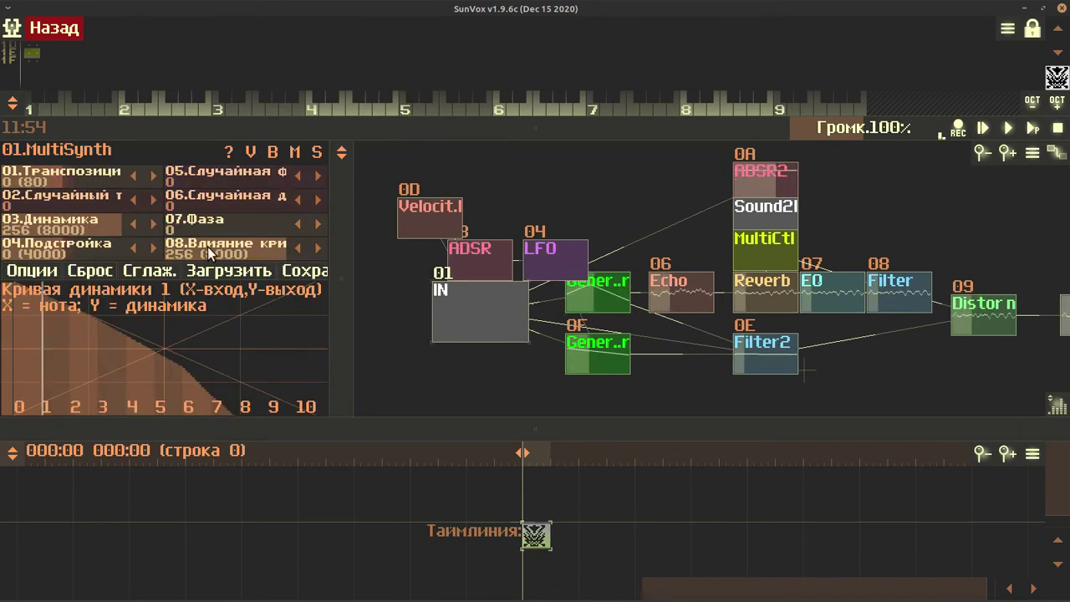
Return to the main project and reset mute and solo for the modules
{"action": "left_click", "coordinate": [53, 28]}
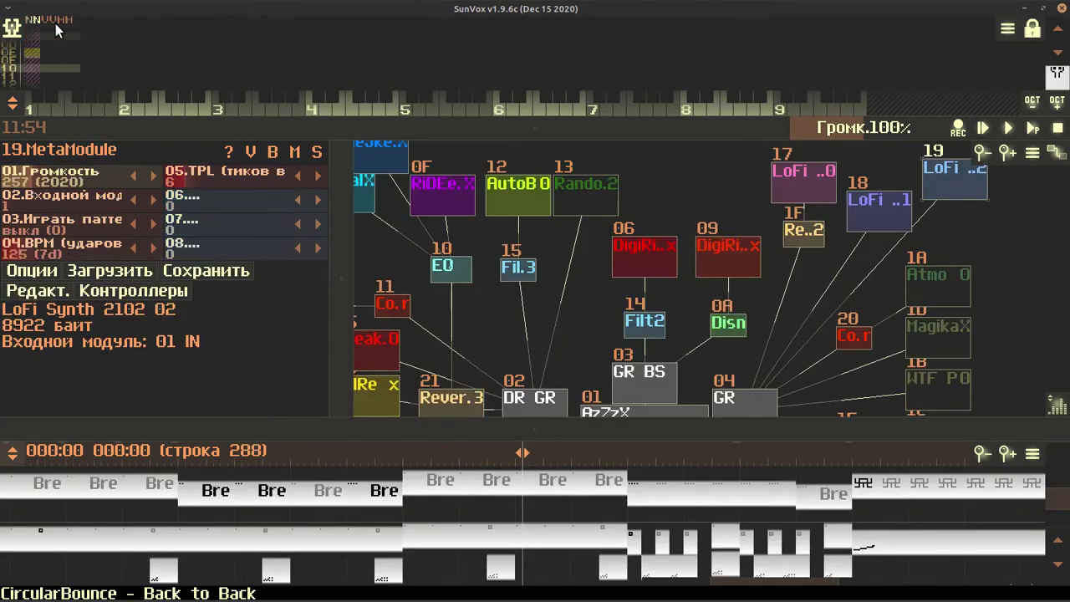
{"action": "left_click_drag", "start_coordinate": [664, 202], "coordinate": [611, 165]}
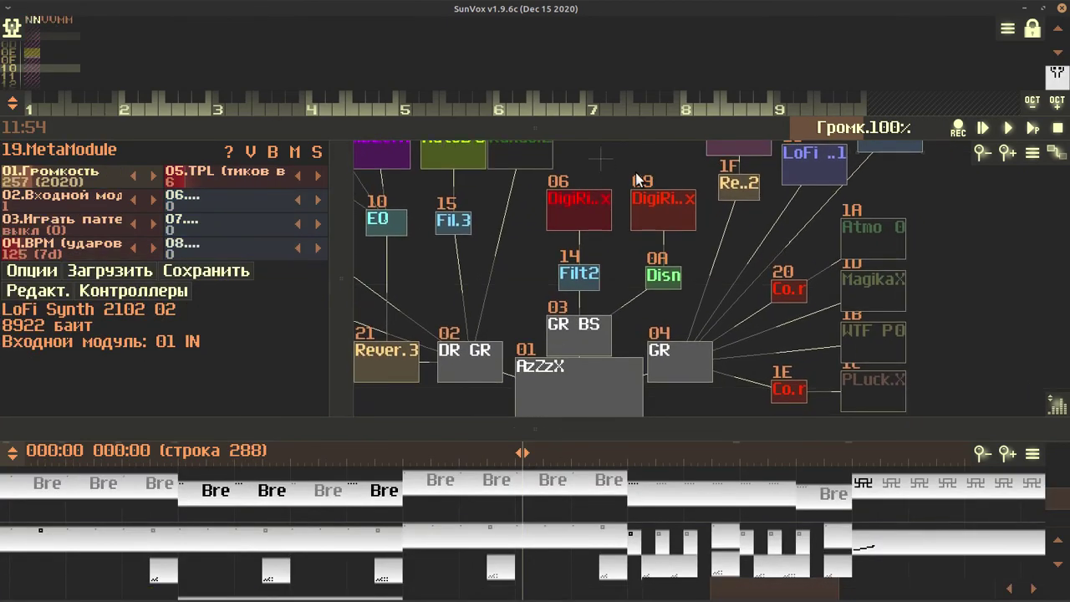
{"action": "right_click", "coordinate": [501, 288]}
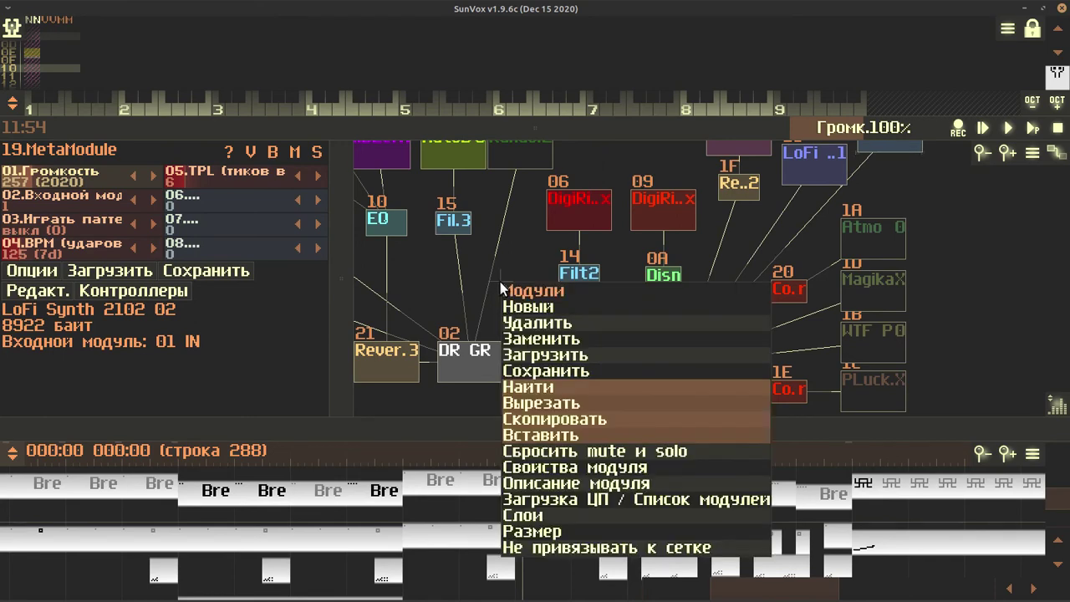
{"action": "left_click", "coordinate": [611, 449]}
Enlarge the timeline area and play the song from line 180 while viewing the patterns on the upper tracks
{"action": "left_click_drag", "start_coordinate": [486, 407], "coordinate": [490, 216]}
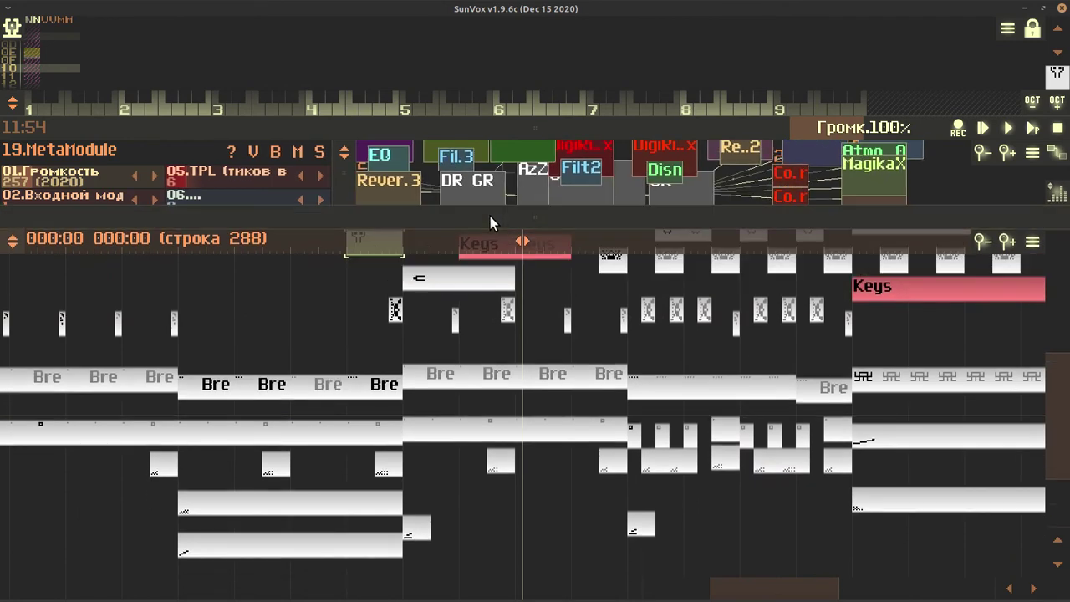
{"action": "left_click", "coordinate": [291, 241]}
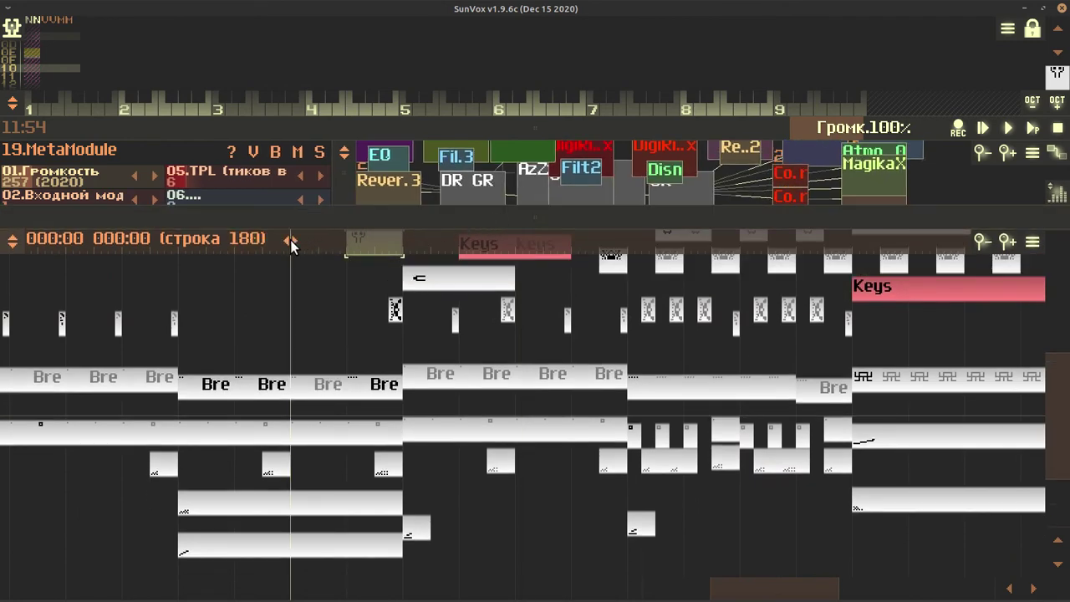
{"action": "key", "text": "space"}
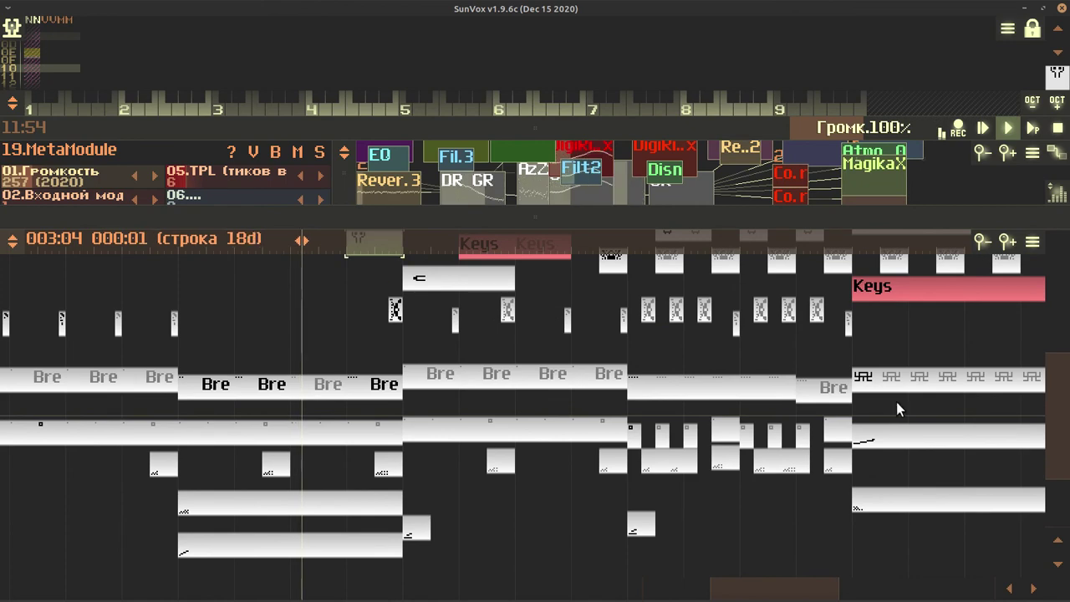
{"action": "left_click_drag", "start_coordinate": [1068, 441], "coordinate": [1052, 372]}
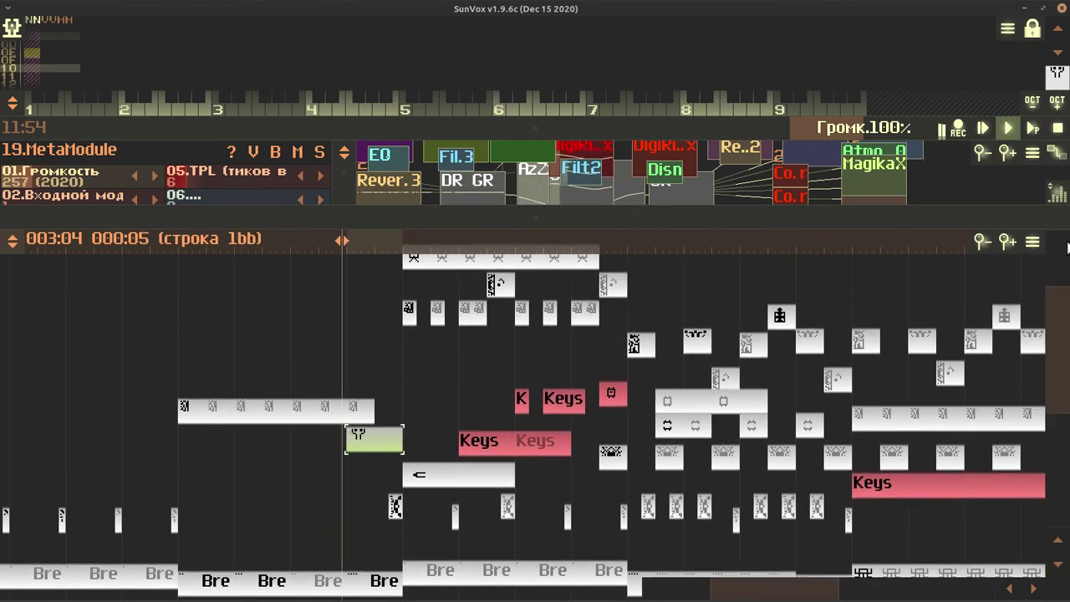